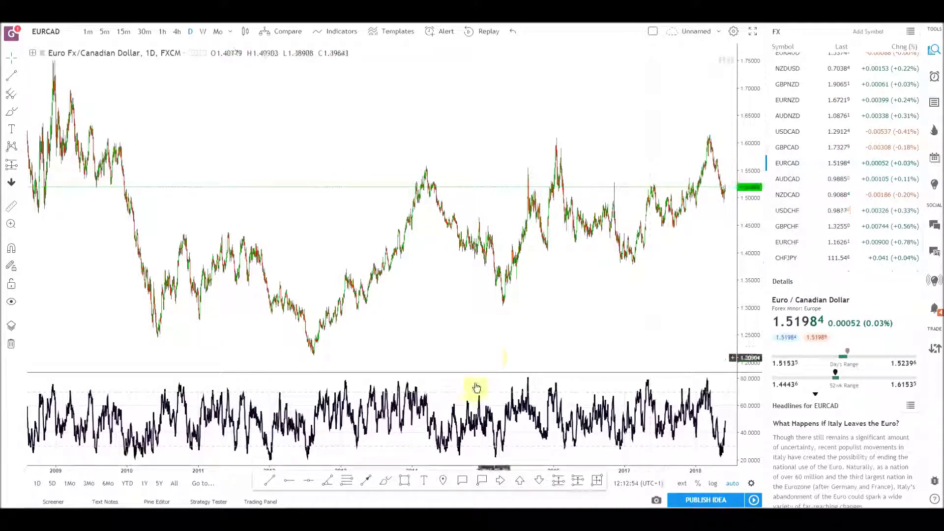
# Draw a horizontal ray at about 1.602 from the August 2009 highs, and move the floating drawing toolbar lower.
pyautogui.click(290, 484)
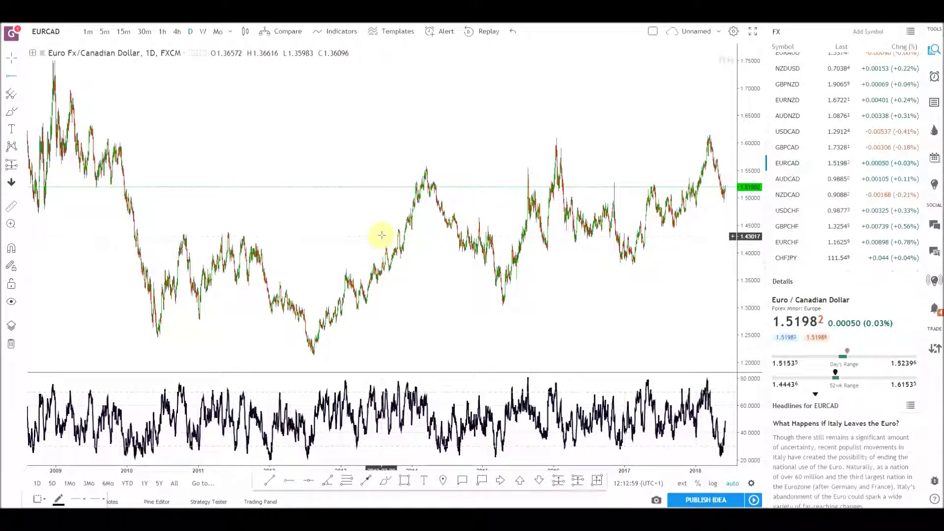
pyautogui.click(99, 142)
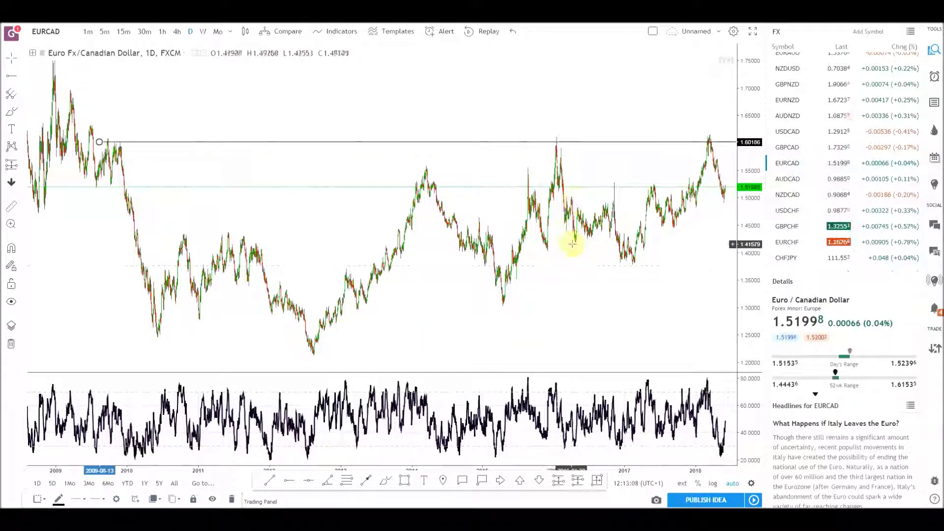
pyautogui.moveTo(258, 479); pyautogui.dragTo(258, 499)
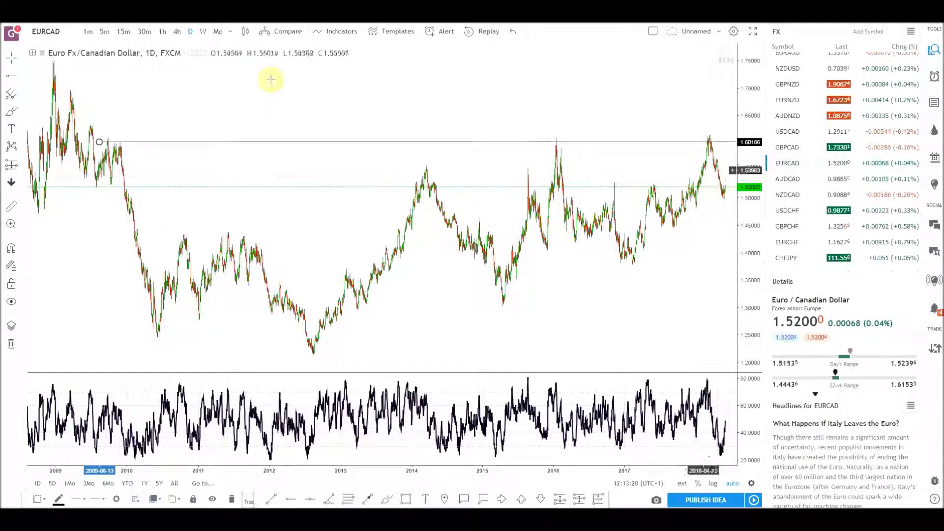
# Draw an ascending trend line from the August 2012 low through the 2015 low and the early 2017 low.
pyautogui.scroll(2, 338, 146)
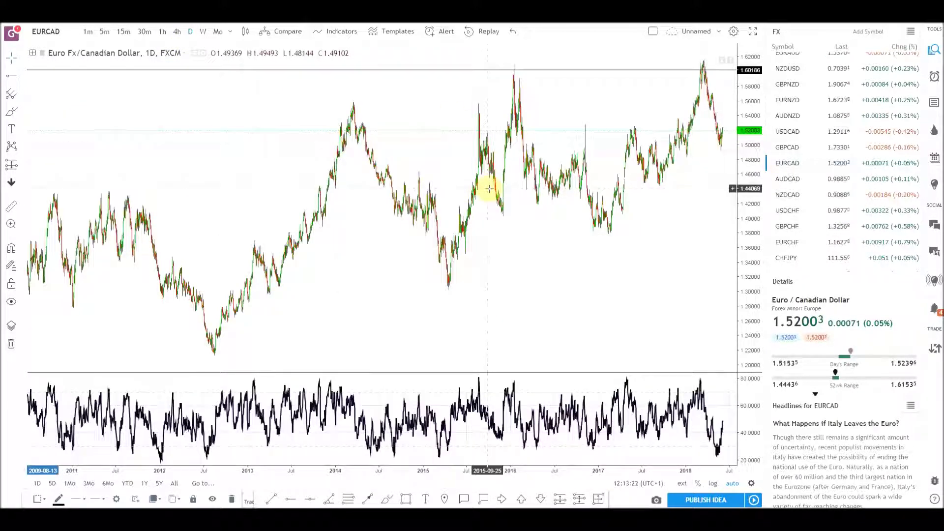
pyautogui.scroll(3, 489, 188)
pyautogui.scroll(-4, 471, 323)
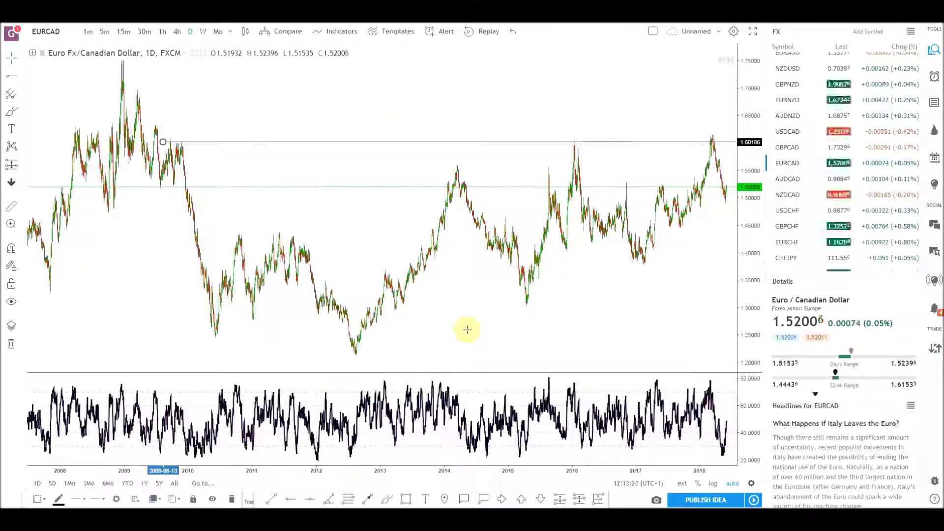
pyautogui.moveTo(482, 326); pyautogui.dragTo(373, 326)
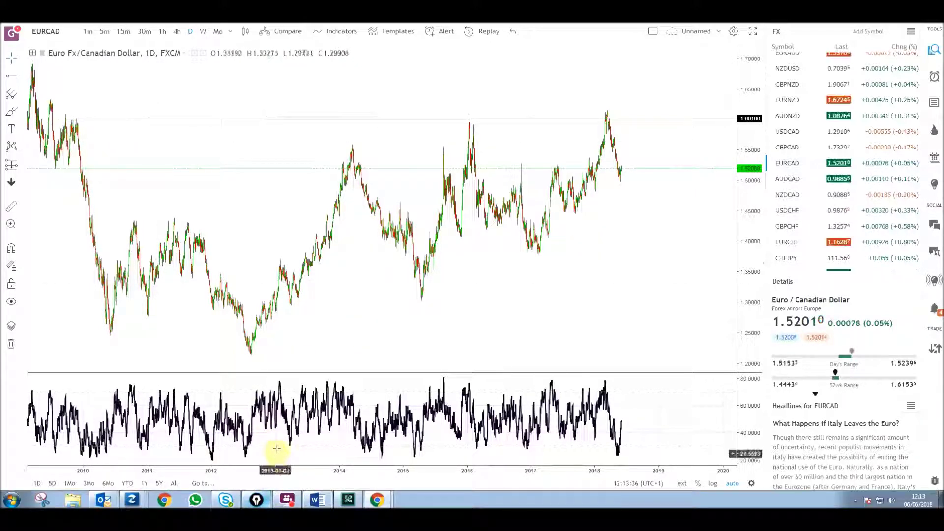
pyautogui.click(274, 500)
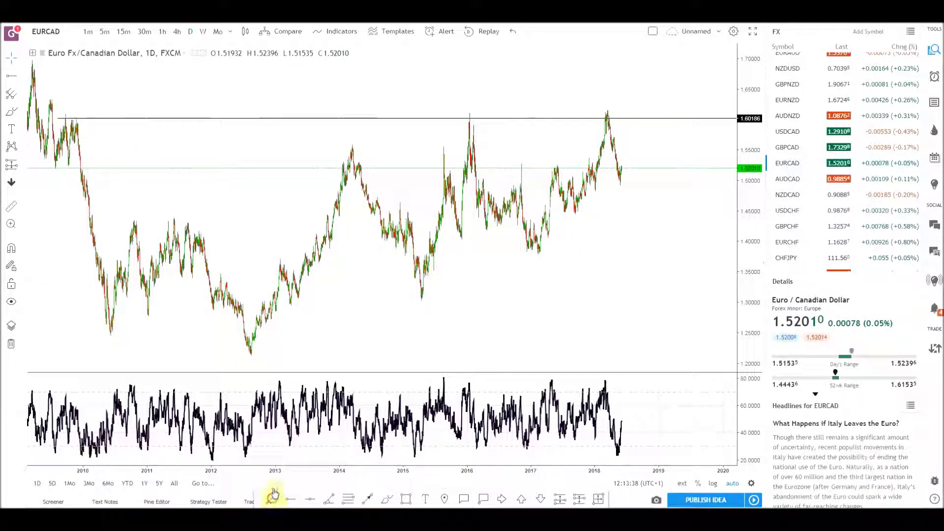
pyautogui.click(251, 355)
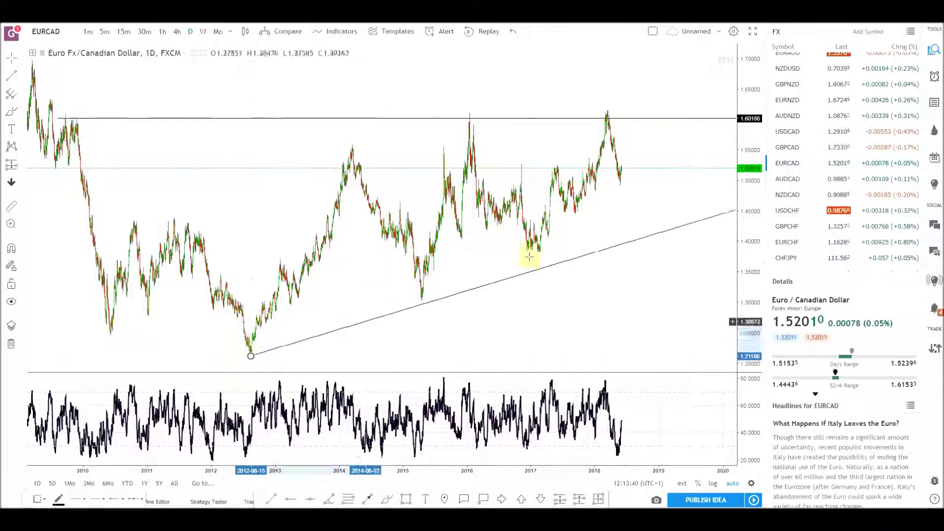
pyautogui.click(565, 244)
pyautogui.rightClick(538, 285)
pyautogui.click(512, 295)
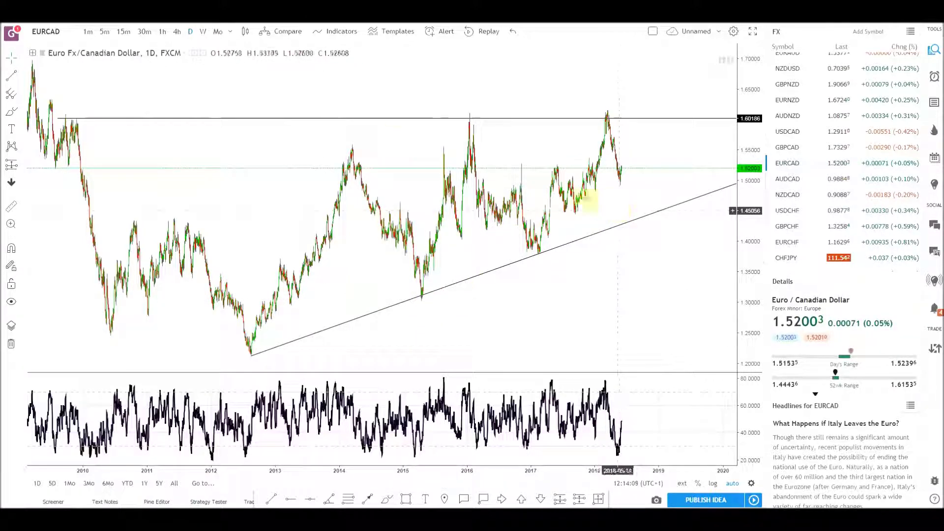
# Examine the daily EURCAD candles from November 2017 to June 2018 around the horizontal resistance line.
pyautogui.moveTo(539, 144); pyautogui.dragTo(544, 144)
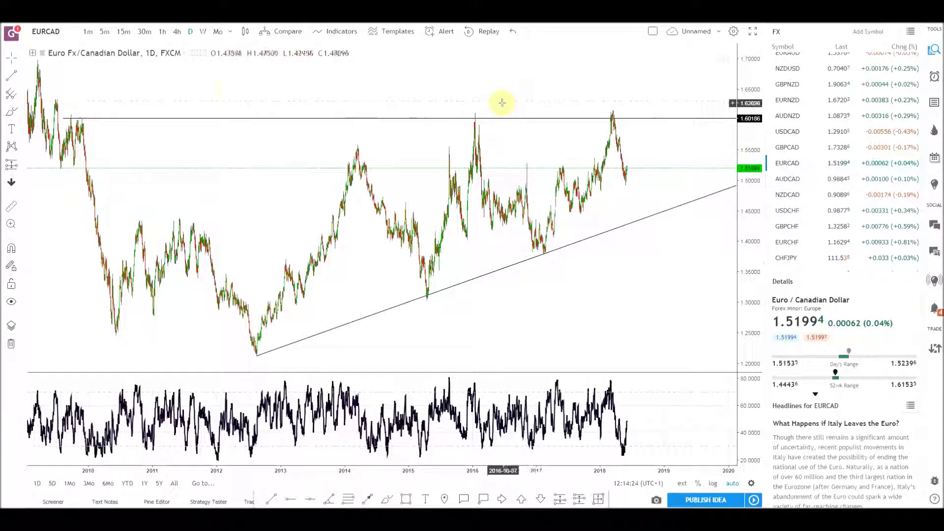
pyautogui.scroll(5, 431, 153)
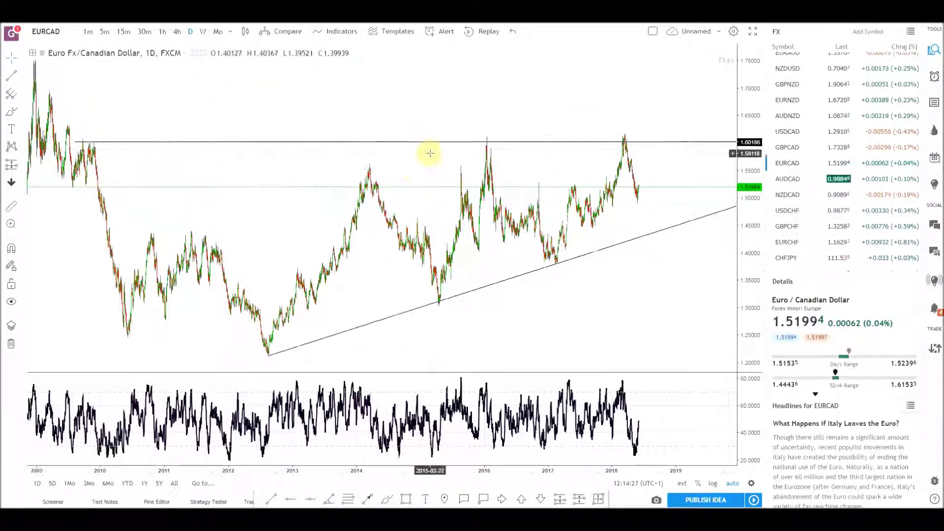
pyautogui.scroll(5, 434, 161)
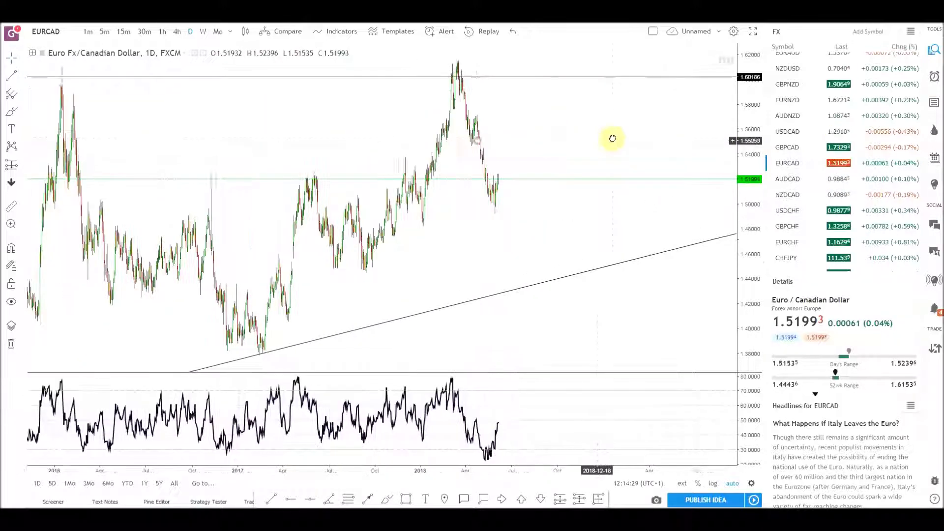
pyautogui.scroll(-5, 600, 147)
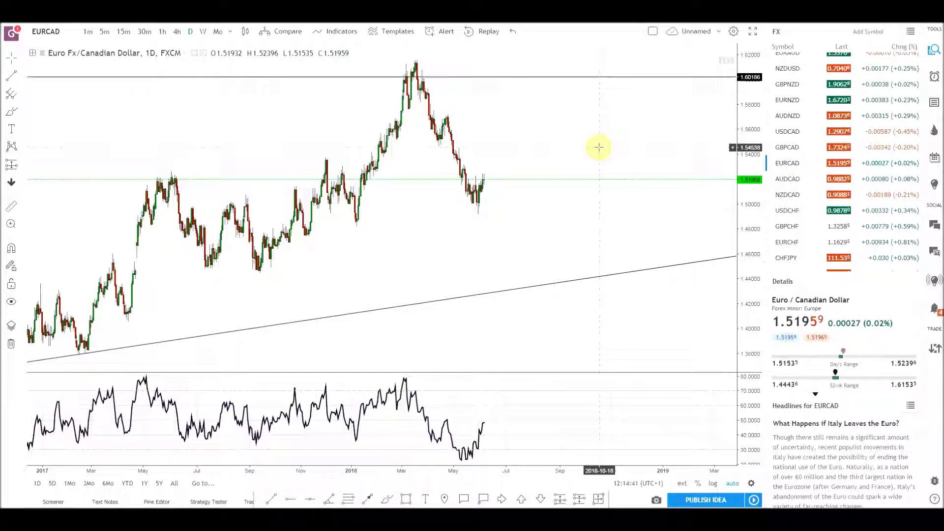
pyautogui.moveTo(495, 118); pyautogui.dragTo(624, 145)
pyautogui.scroll(3, 566, 138)
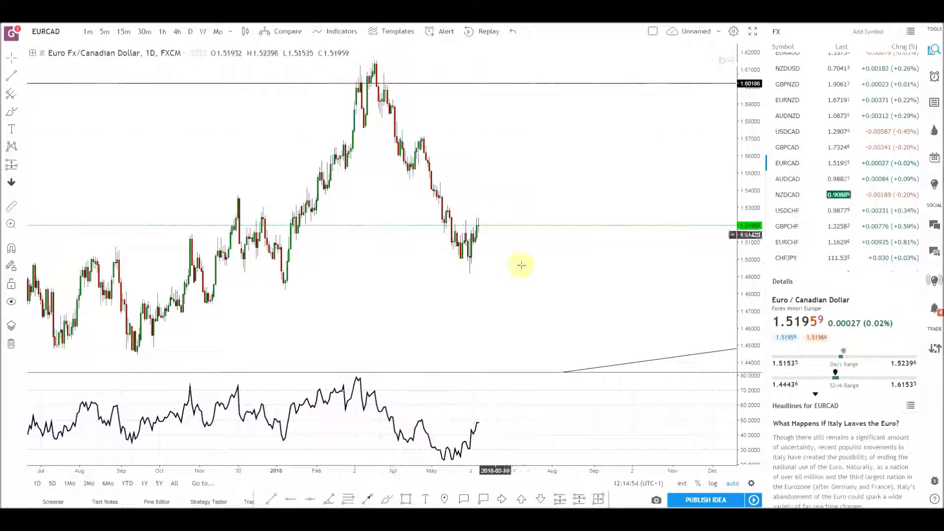
pyautogui.moveTo(519, 204); pyautogui.dragTo(615, 203)
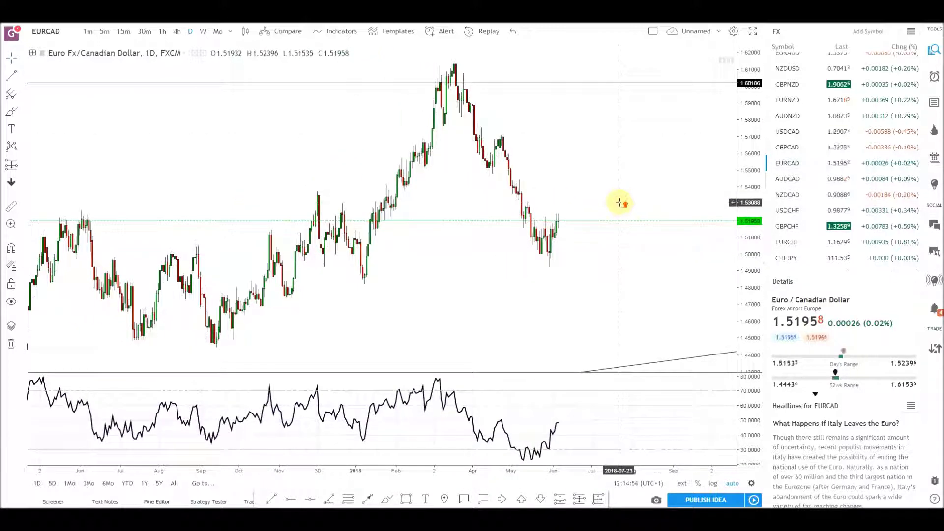
pyautogui.scroll(2, 614, 201)
pyautogui.scroll(2, 613, 201)
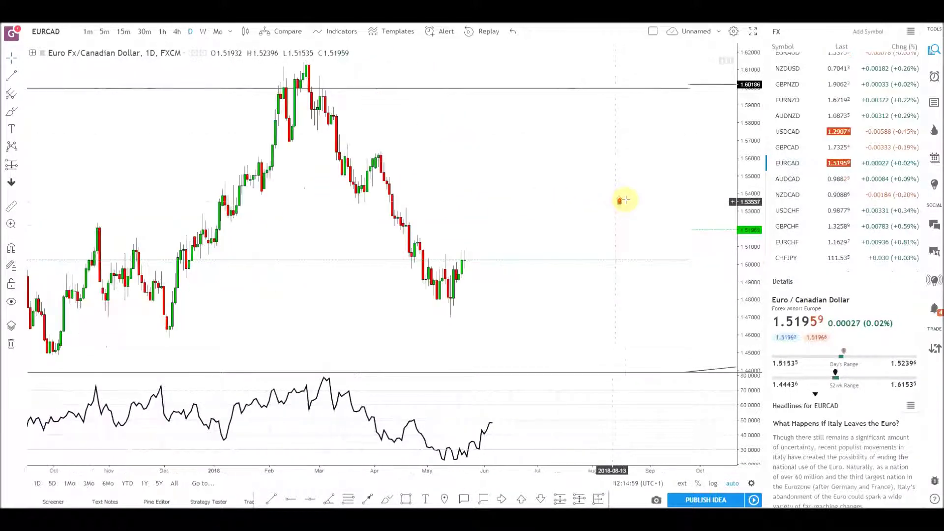
pyautogui.scroll(3, 624, 175)
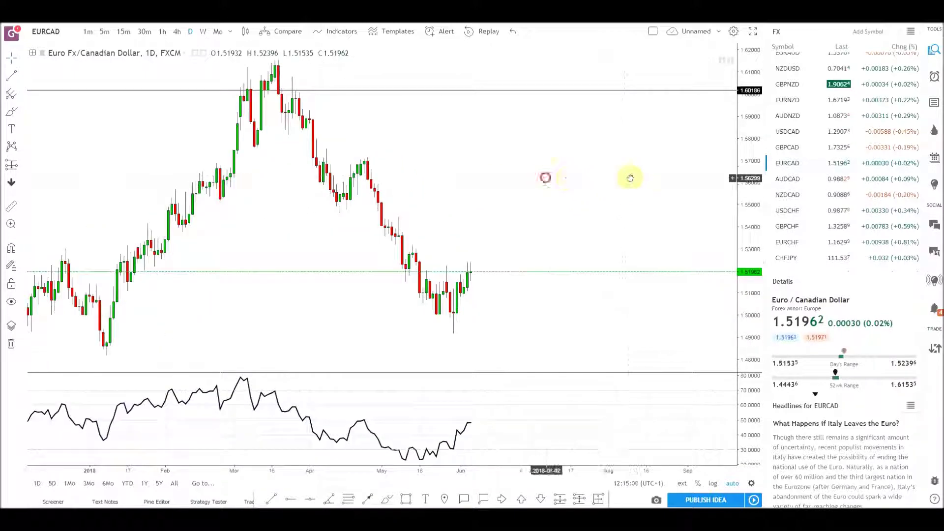
pyautogui.moveTo(628, 171); pyautogui.dragTo(592, 172)
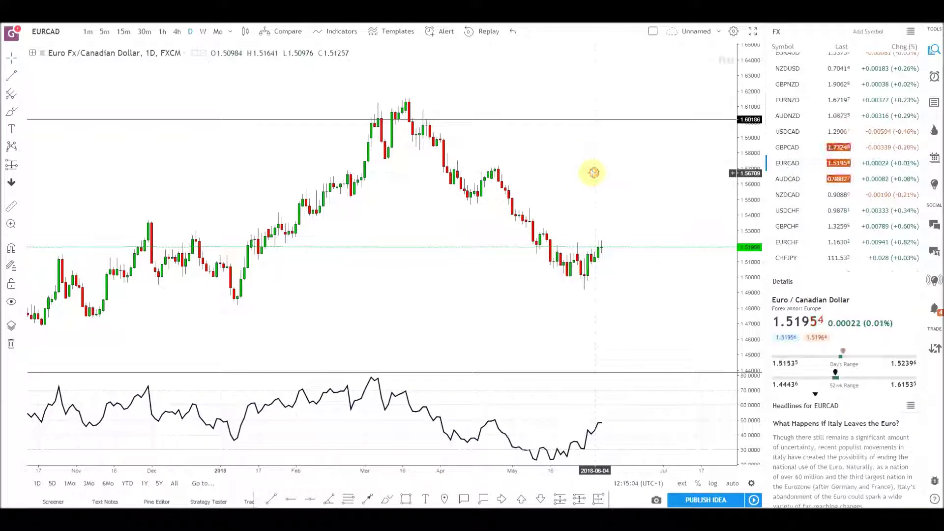
pyautogui.scroll(1, 611, 199)
pyautogui.moveTo(751, 268); pyautogui.dragTo(679, 227)
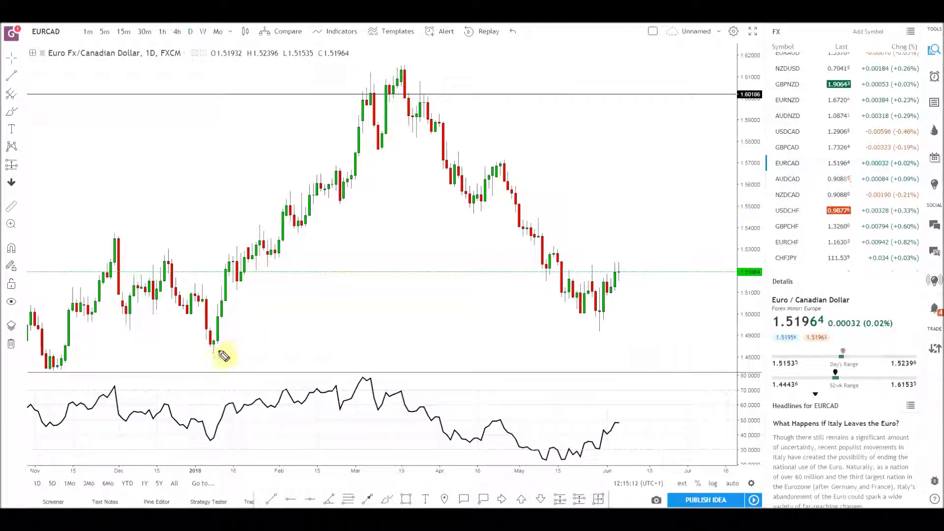
# Sketch an arrow along the early 2018 rally, circle the 1.60186 label, and mark the peak's swing levels, extending a line from the March low.
pyautogui.moveTo(127, 367)
pyautogui.mouseDown()
pyautogui.moveTo(175, 351)
pyautogui.moveTo(269, 293)
pyautogui.moveTo(347, 201)
pyautogui.mouseUp()
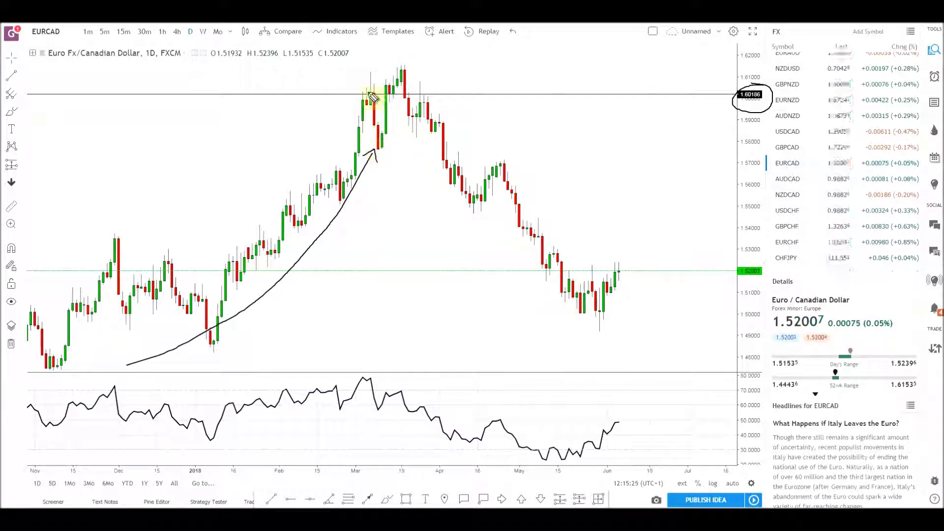
pyautogui.moveTo(382, 75); pyautogui.dragTo(382, 72)
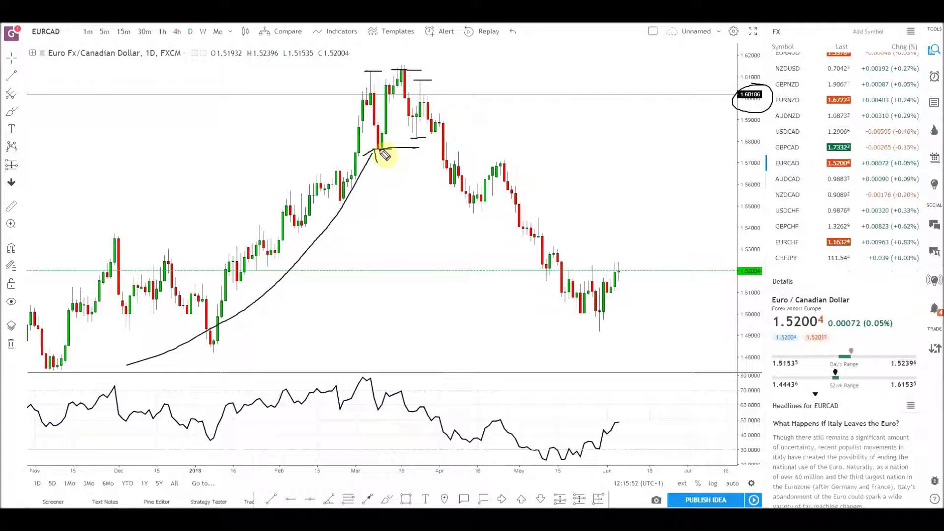
pyautogui.moveTo(541, 154); pyautogui.dragTo(549, 150)
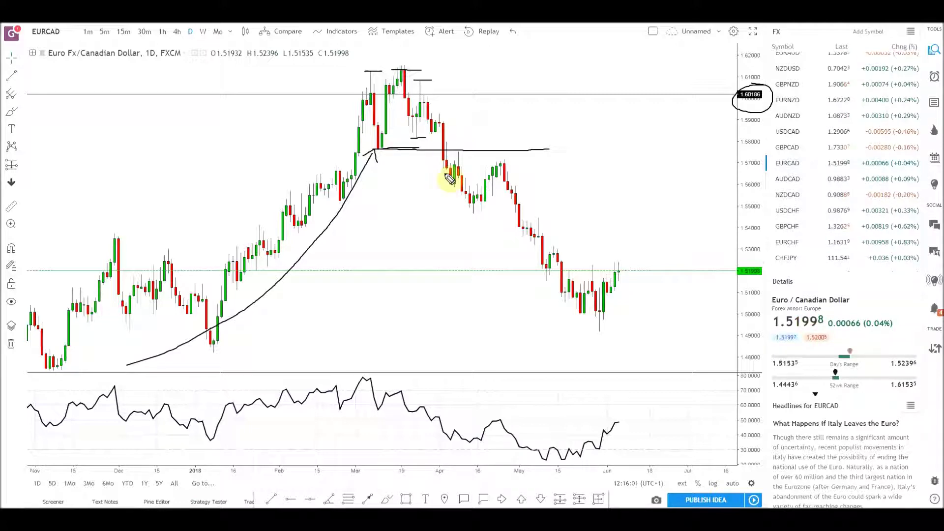
# Mark the April retest of the broken March low line with opposing arrows, and the next swing low and high with short lines.
pyautogui.moveTo(455, 185); pyautogui.dragTo(467, 167)
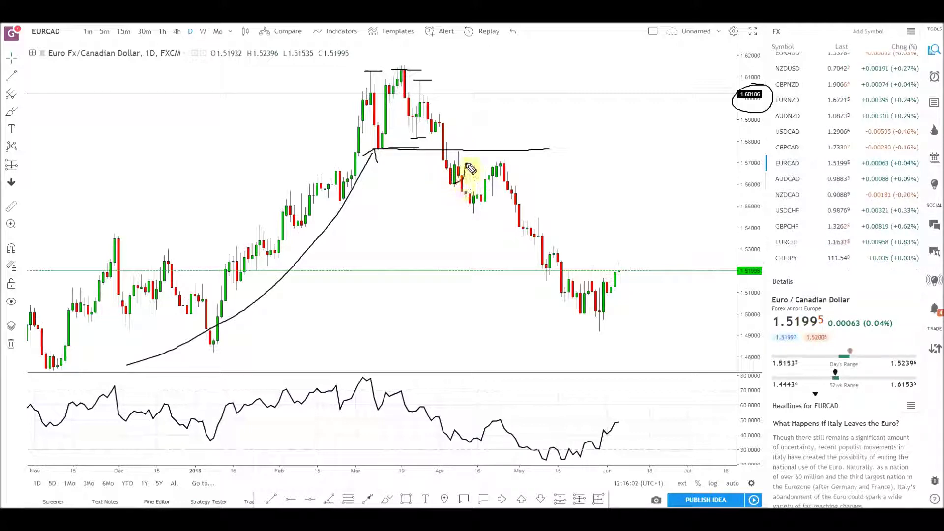
pyautogui.click(464, 136)
pyautogui.moveTo(464, 213); pyautogui.dragTo(485, 213)
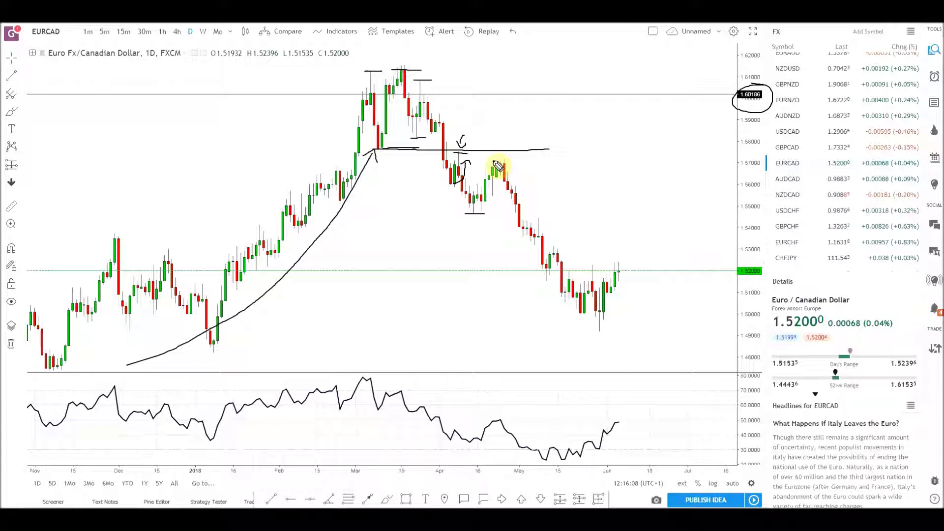
pyautogui.moveTo(490, 162); pyautogui.dragTo(521, 163)
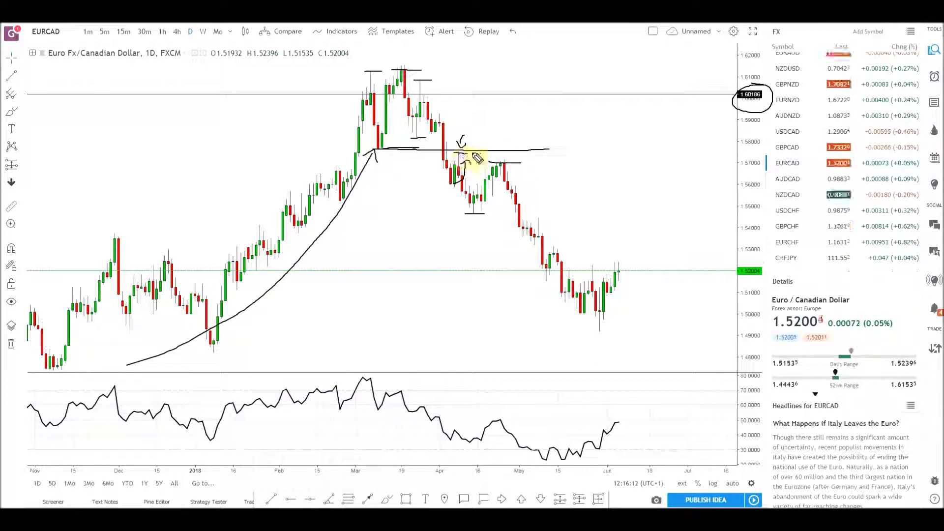
# Circle the 1.57000 price label, sketch an arrow along the decline from that level, and circle the three pauses along it.
pyautogui.moveTo(745, 154)
pyautogui.mouseDown()
pyautogui.moveTo(743, 166)
pyautogui.moveTo(765, 161)
pyautogui.moveTo(753, 172)
pyautogui.mouseUp()
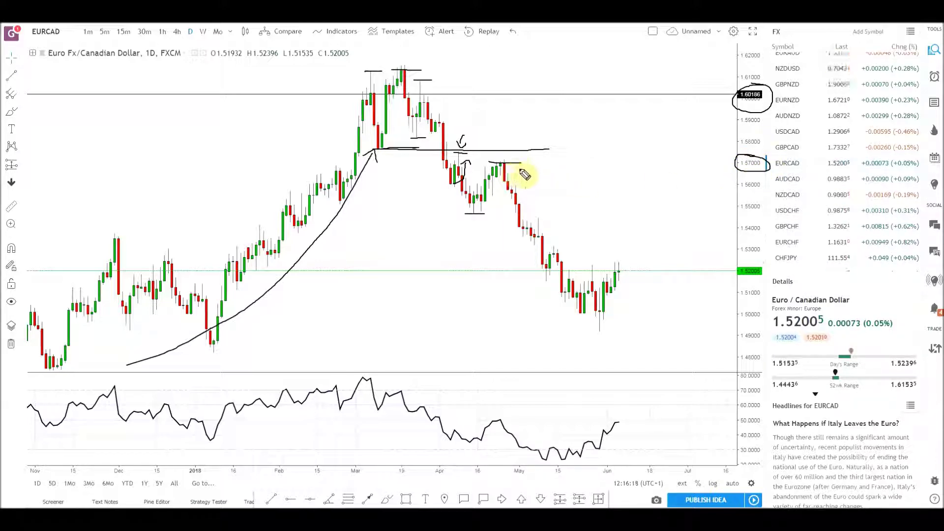
pyautogui.moveTo(516, 170)
pyautogui.mouseDown()
pyautogui.moveTo(609, 261)
pyautogui.moveTo(612, 248)
pyautogui.mouseUp()
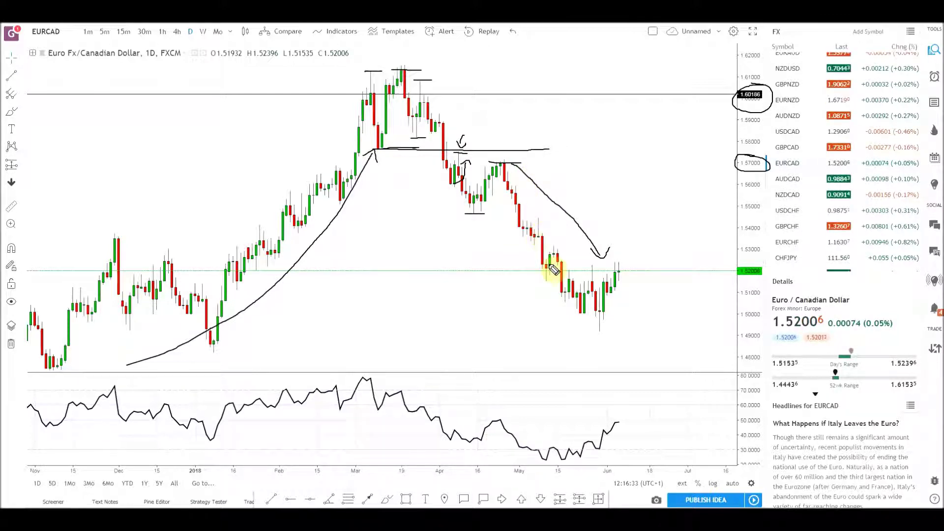
pyautogui.moveTo(547, 240)
pyautogui.mouseDown()
pyautogui.moveTo(544, 266)
pyautogui.moveTo(560, 267)
pyautogui.moveTo(554, 248)
pyautogui.mouseUp()
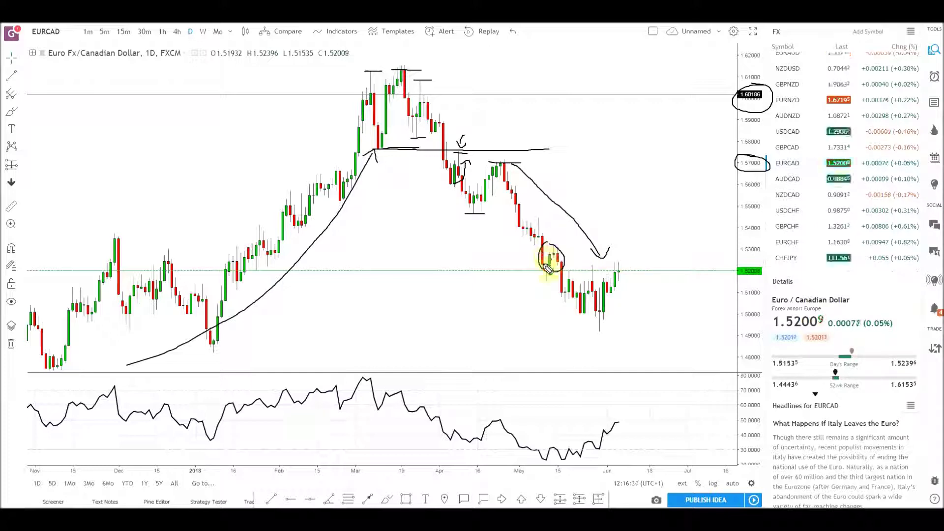
pyautogui.moveTo(570, 277)
pyautogui.mouseDown()
pyautogui.moveTo(563, 294)
pyautogui.moveTo(576, 291)
pyautogui.moveTo(573, 271)
pyautogui.moveTo(574, 295)
pyautogui.moveTo(592, 316)
pyautogui.moveTo(624, 309)
pyautogui.moveTo(582, 286)
pyautogui.mouseUp()
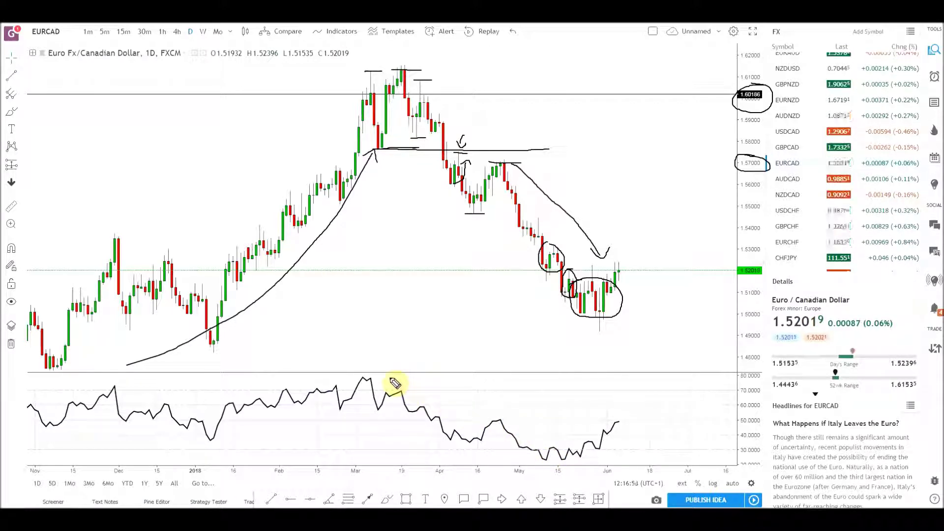
# Draw a line above the March price peak, and mark the oscillator's decline with arrows and a horizontal line at about 50.
pyautogui.moveTo(379, 64); pyautogui.dragTo(441, 64)
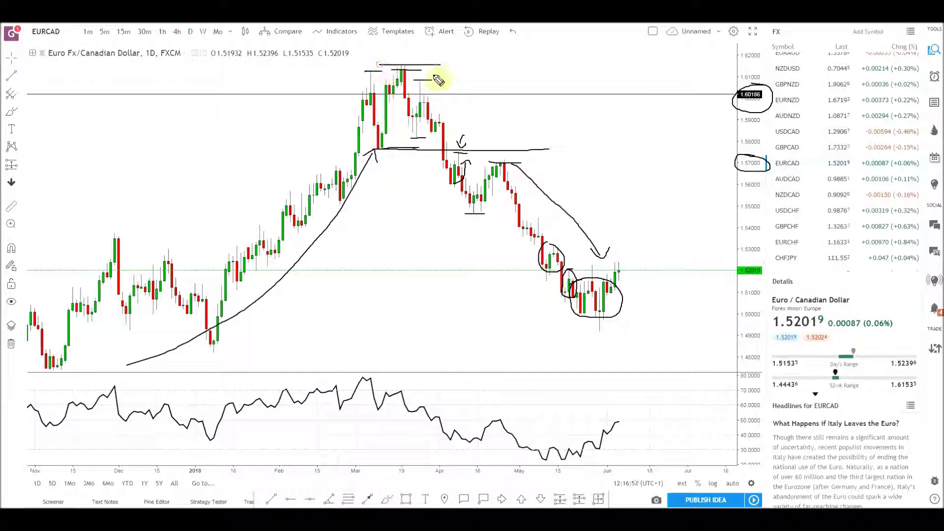
pyautogui.moveTo(381, 376)
pyautogui.mouseDown()
pyautogui.moveTo(466, 418)
pyautogui.moveTo(418, 422)
pyautogui.moveTo(516, 421)
pyautogui.mouseUp()
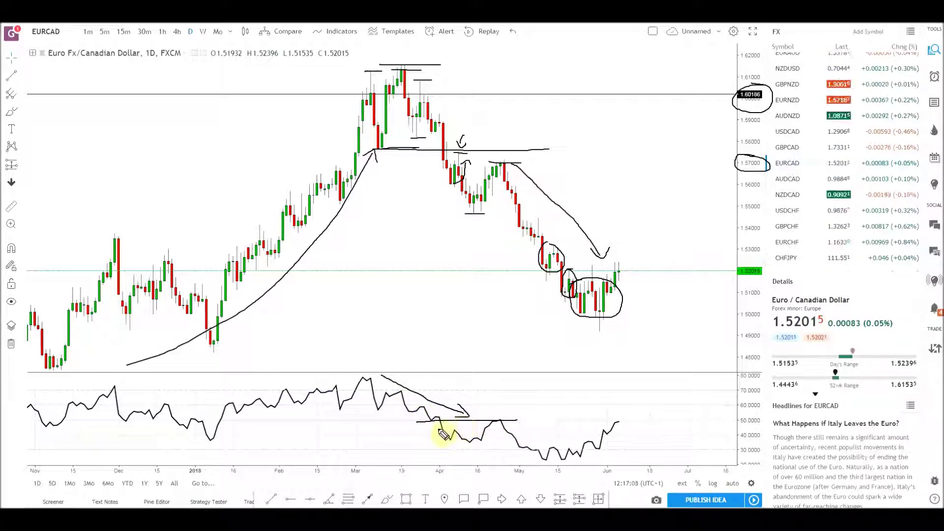
pyautogui.moveTo(437, 425)
pyautogui.mouseDown()
pyautogui.moveTo(442, 440)
pyautogui.moveTo(480, 452)
pyautogui.mouseUp()
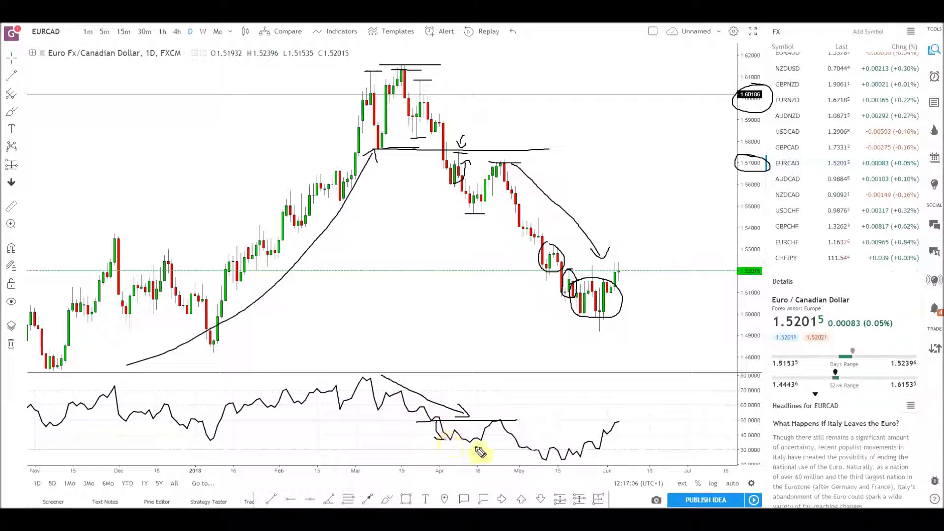
# Mark the oscillator's drop from the 50 line with an arrow, circle its May lows, and underline the latest price consolidation.
pyautogui.moveTo(511, 428)
pyautogui.mouseDown()
pyautogui.moveTo(537, 461)
pyautogui.moveTo(563, 472)
pyautogui.moveTo(594, 455)
pyautogui.moveTo(572, 445)
pyautogui.moveTo(536, 449)
pyautogui.moveTo(560, 462)
pyautogui.mouseUp()
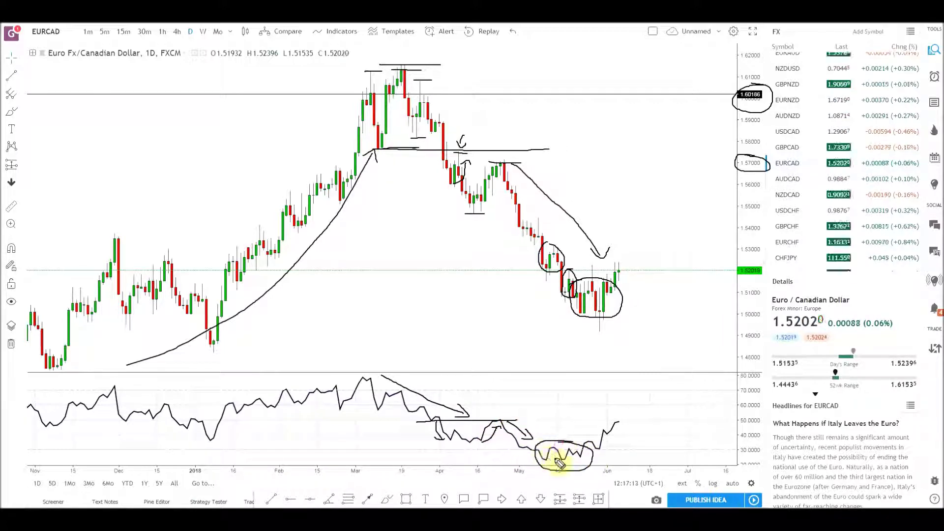
pyautogui.moveTo(566, 466); pyautogui.dragTo(584, 465)
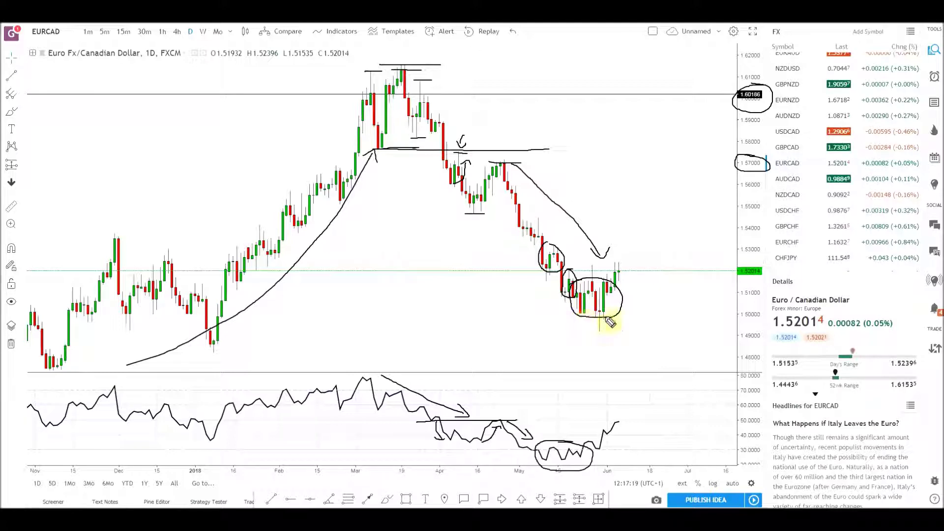
pyautogui.moveTo(573, 315); pyautogui.dragTo(621, 316)
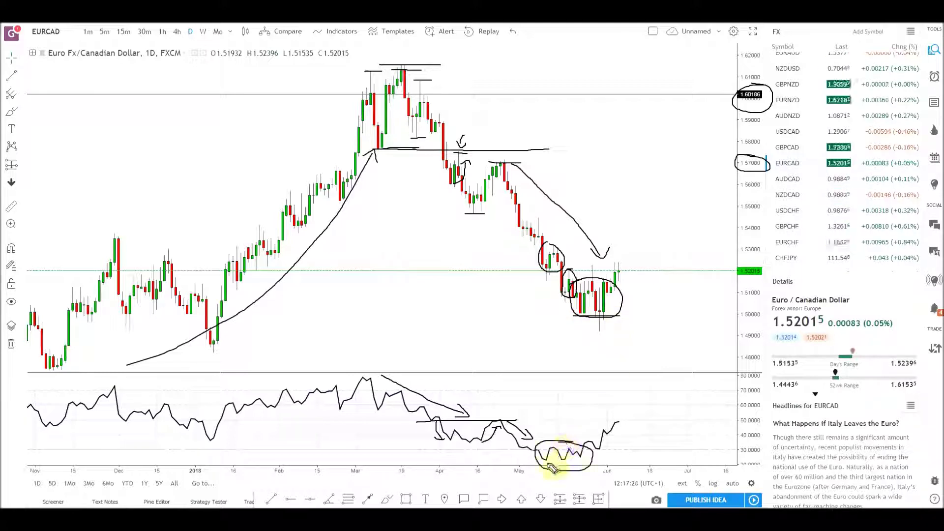
# Circle the oscillator's later May lows and add arrows pointing to the three circled pauses along the price decline.
pyautogui.moveTo(582, 464); pyautogui.dragTo(583, 457)
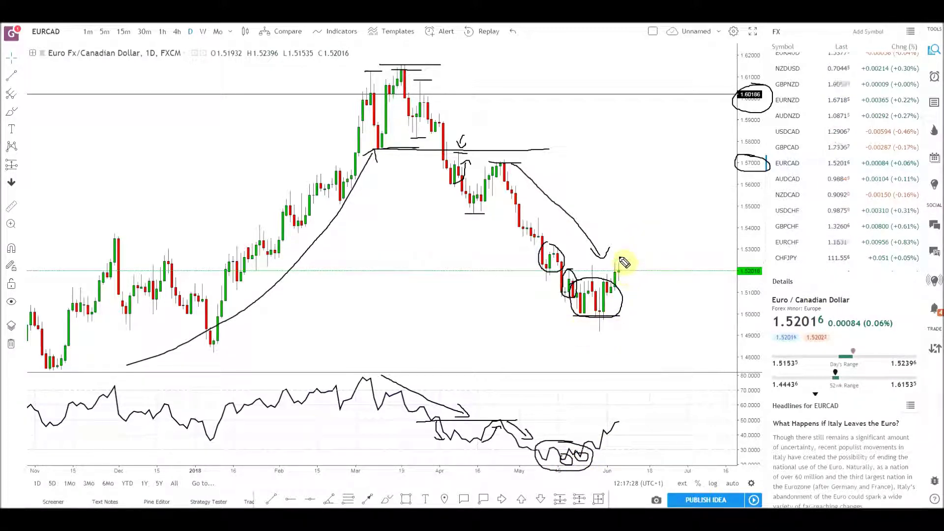
pyautogui.moveTo(543, 273); pyautogui.dragTo(521, 294)
pyautogui.moveTo(537, 274)
pyautogui.mouseDown()
pyautogui.moveTo(551, 319)
pyautogui.moveTo(565, 301)
pyautogui.moveTo(632, 308)
pyautogui.moveTo(654, 322)
pyautogui.mouseUp()
pyautogui.moveTo(631, 300); pyautogui.dragTo(617, 295)
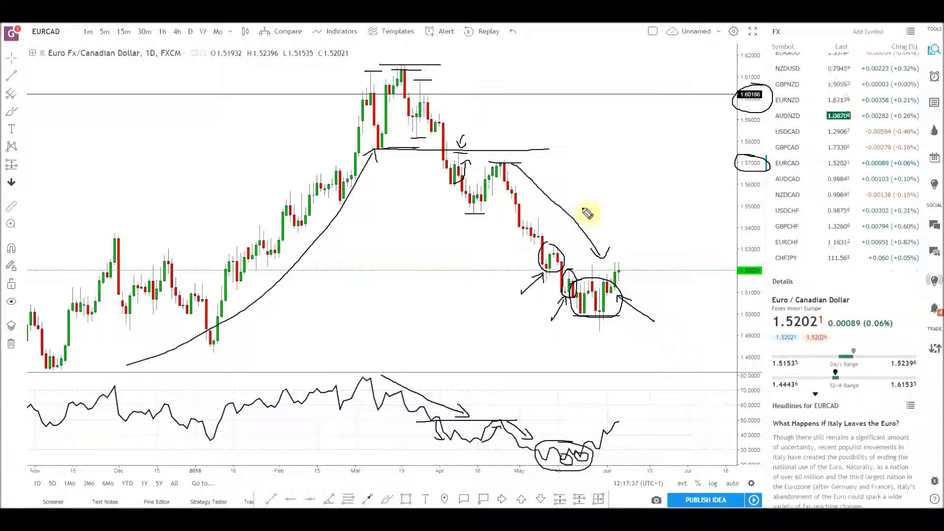
# Sketch a long arrow down alongside the whole price decline, and clear all the freehand annotations.
pyautogui.moveTo(485, 48)
pyautogui.mouseDown()
pyautogui.moveTo(706, 298)
pyautogui.moveTo(695, 255)
pyautogui.mouseUp()
pyautogui.moveTo(677, 294); pyautogui.dragTo(720, 310)
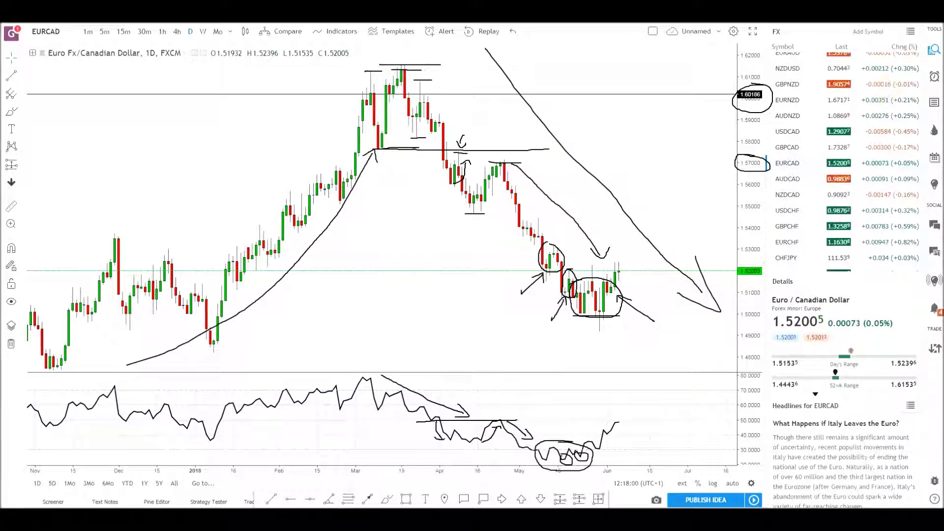
pyautogui.press('Escape')
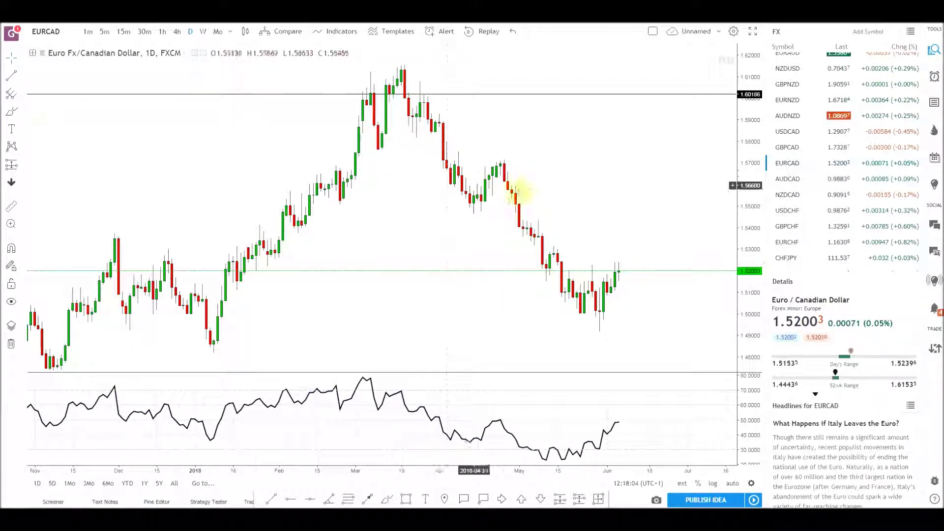
# Draw a descending trend line from the March high through the late-April high, extending past the latest candles.
pyautogui.click(11, 77)
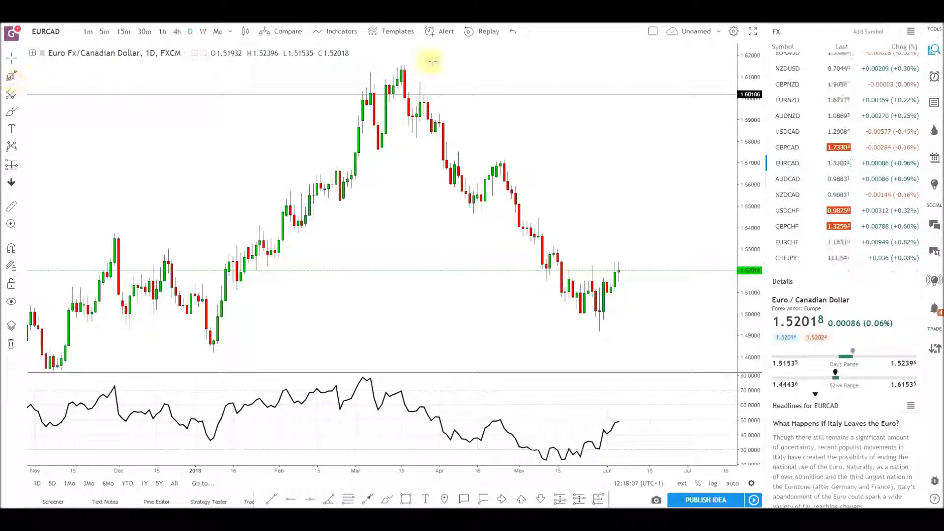
pyautogui.click(404, 64)
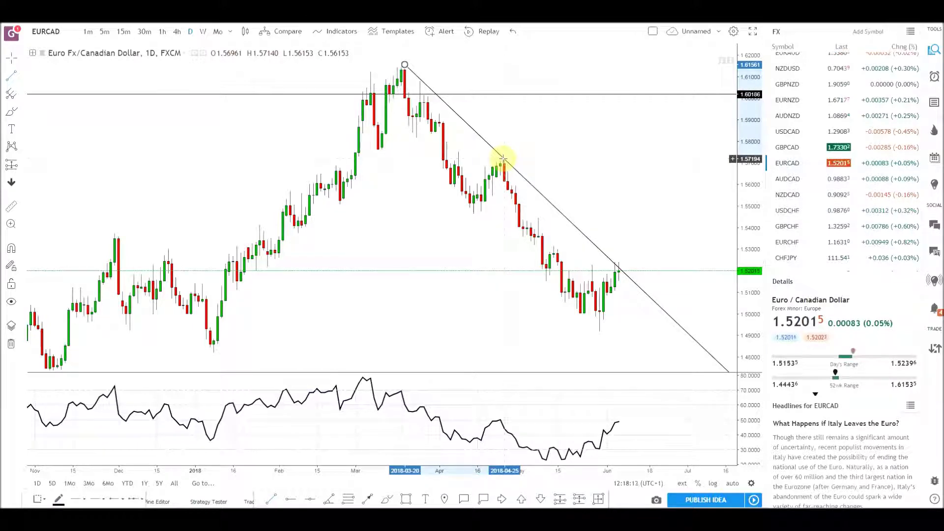
pyautogui.click(502, 158)
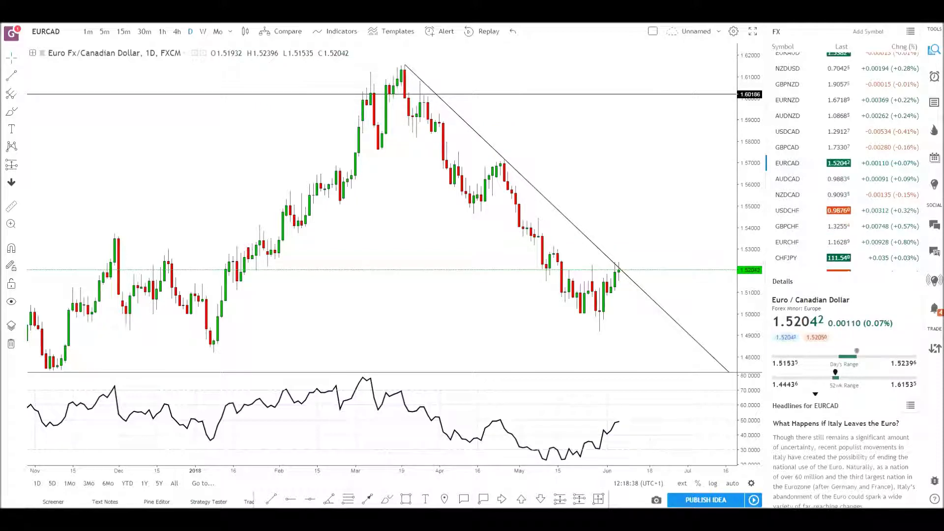
# Mark the highs touching the descending trend line with arrows, sketch an arrow along its slope, and clear the sketches.
pyautogui.moveTo(412, 70)
pyautogui.mouseDown()
pyautogui.moveTo(406, 64)
pyautogui.moveTo(431, 83)
pyautogui.mouseUp()
pyautogui.moveTo(509, 157); pyautogui.dragTo(529, 141)
pyautogui.moveTo(633, 238); pyautogui.dragTo(618, 267)
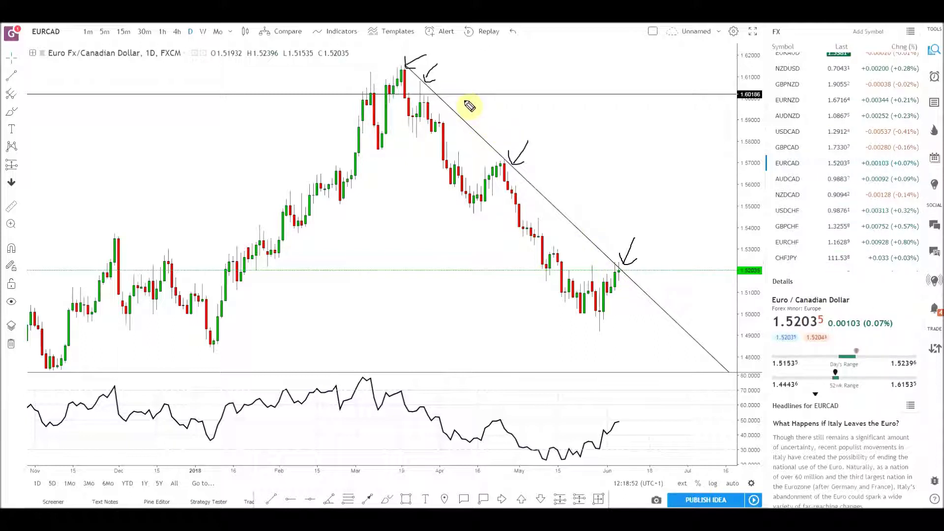
pyautogui.moveTo(465, 101); pyautogui.dragTo(597, 225)
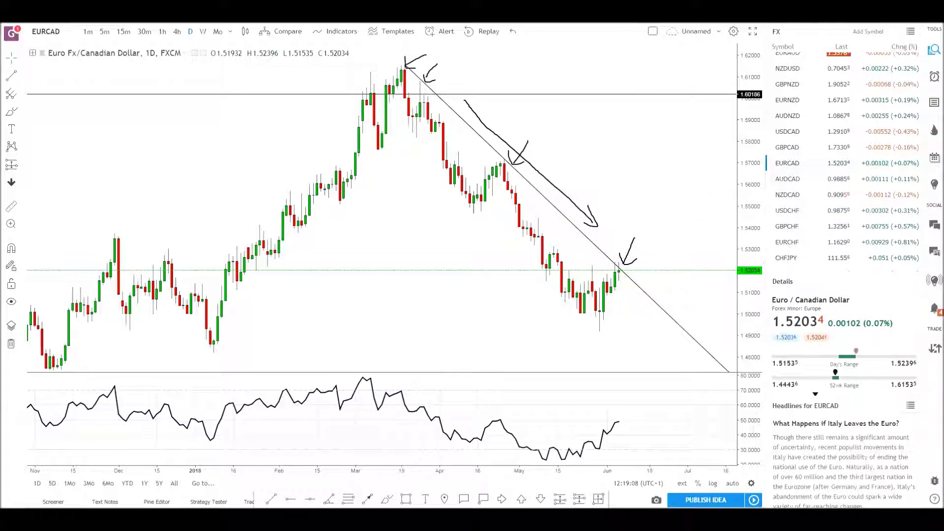
pyautogui.press('e')
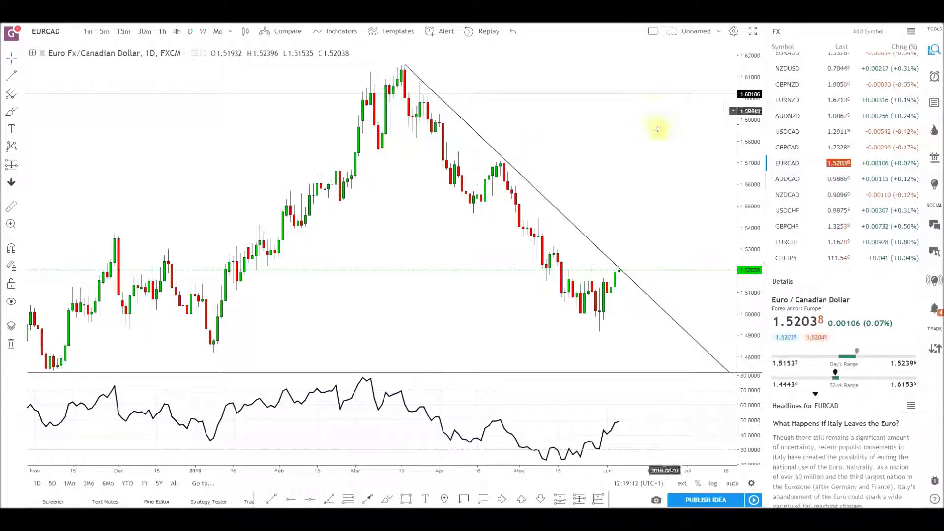
# Draw a Fibonacci retracement from the March high to the April swing low, and delete it.
pyautogui.scroll(5, 594, 163)
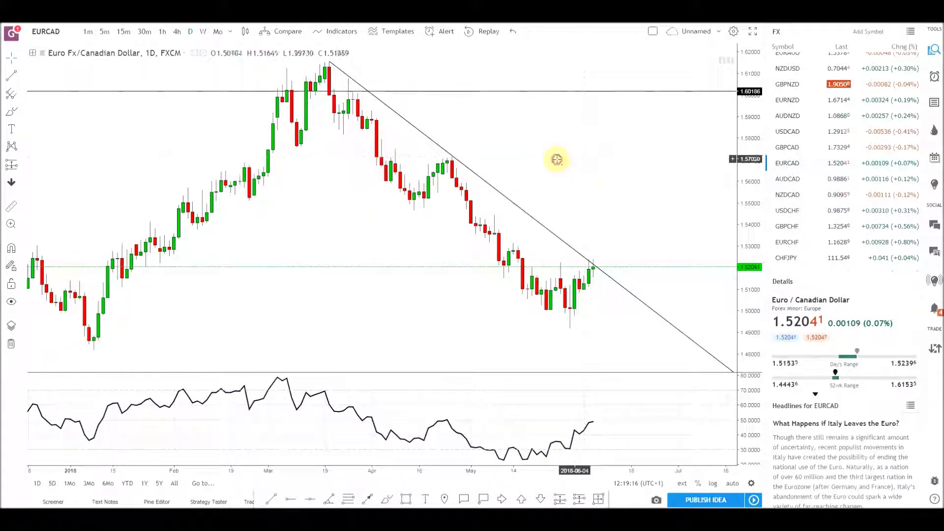
pyautogui.moveTo(571, 170); pyautogui.dragTo(588, 183)
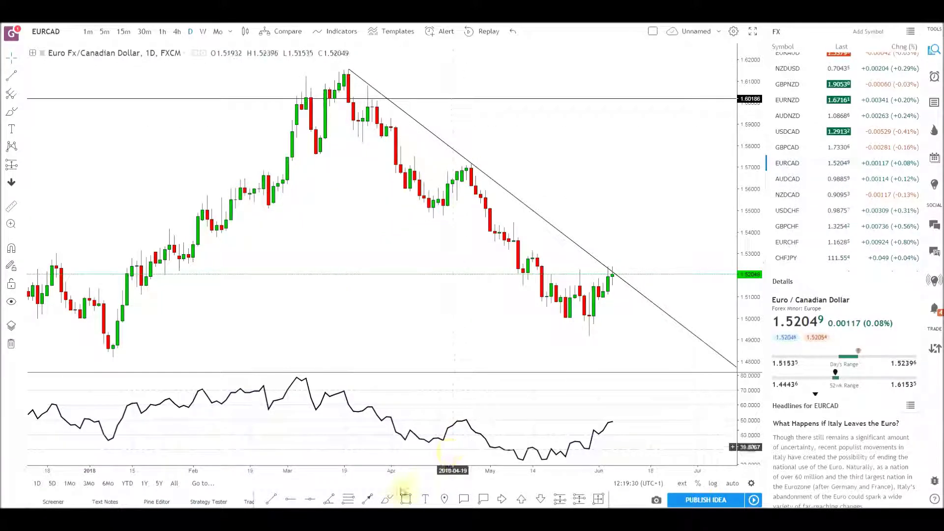
pyautogui.click(347, 500)
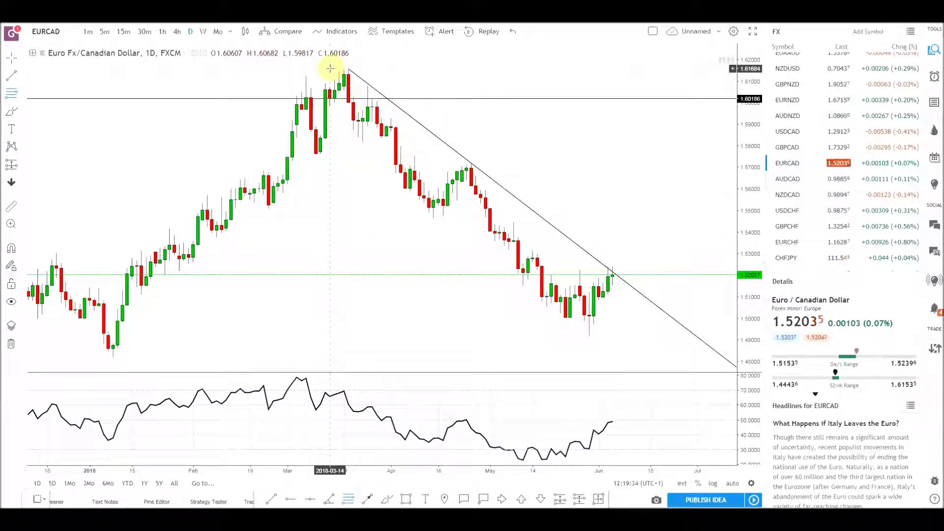
pyautogui.moveTo(329, 69); pyautogui.dragTo(472, 217)
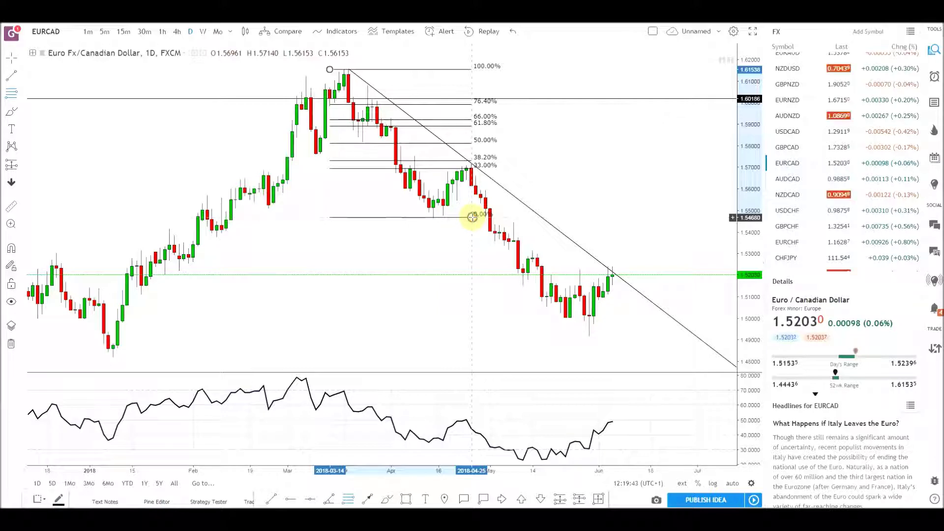
pyautogui.press('Delete')
pyautogui.click(348, 500)
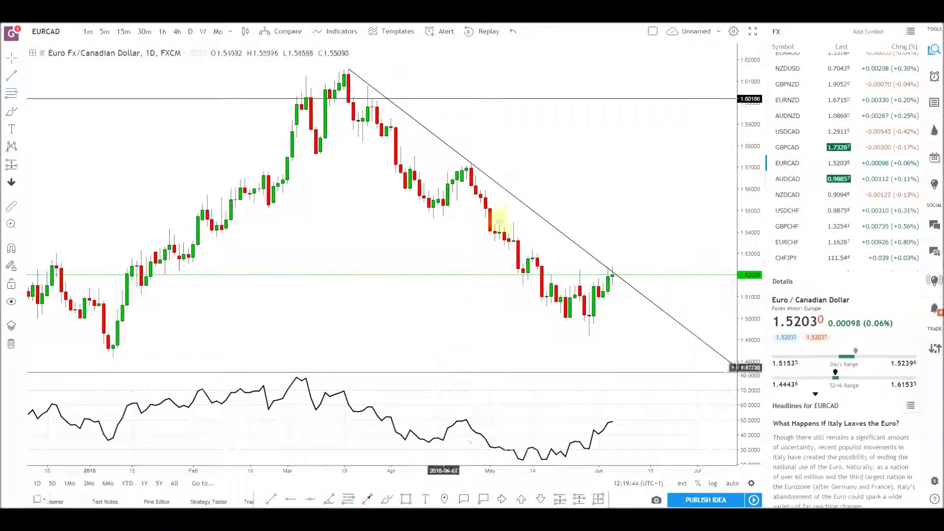
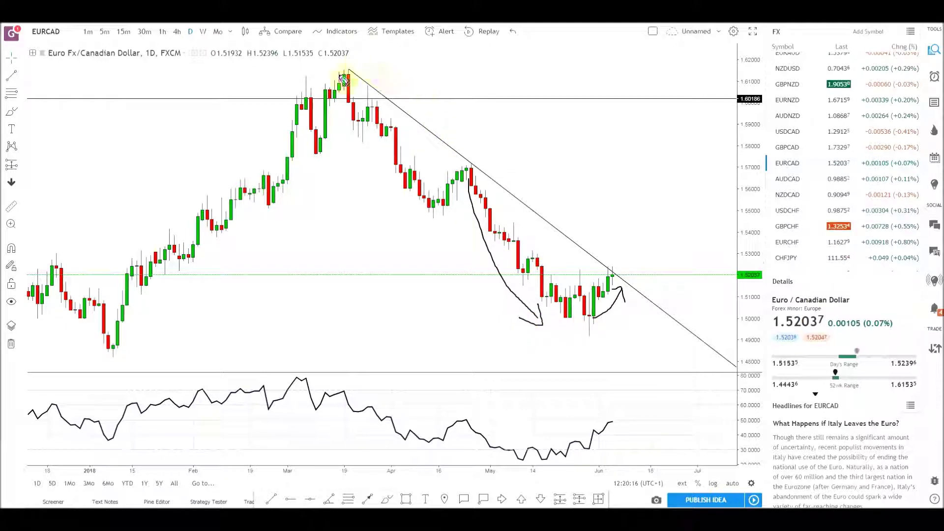
# Sketch arrows for the overall decline and a possible breakout, circle the March high, and clear the freehand annotations.
pyautogui.moveTo(358, 74)
pyautogui.mouseDown()
pyautogui.moveTo(561, 195)
pyautogui.moveTo(632, 264)
pyautogui.mouseUp()
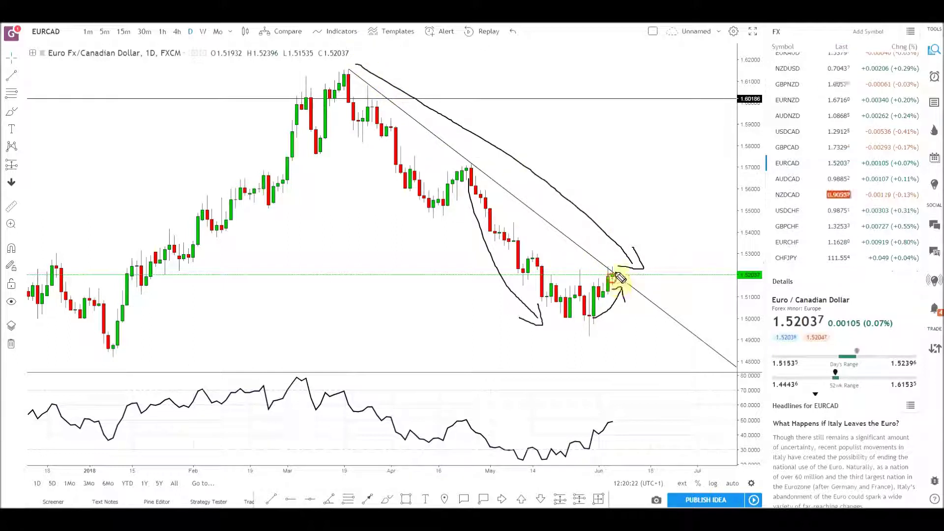
pyautogui.moveTo(653, 217); pyautogui.dragTo(662, 224)
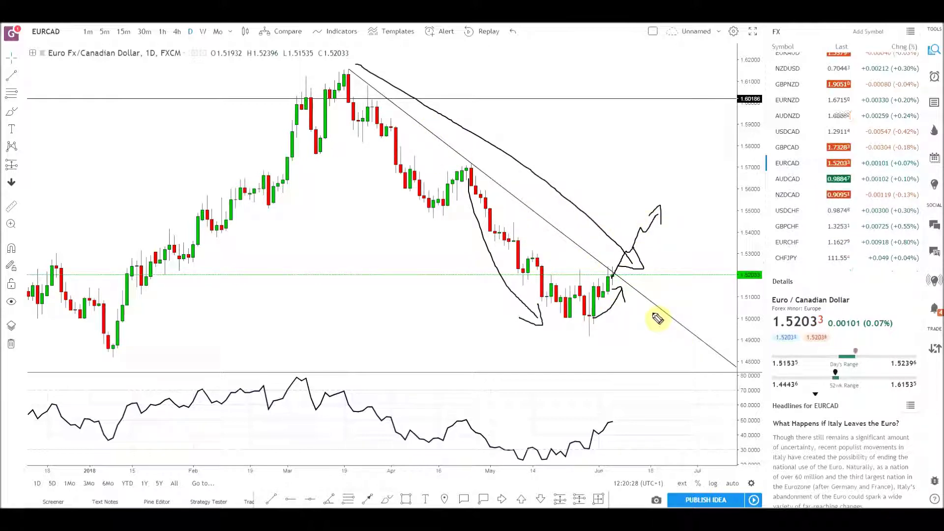
pyautogui.moveTo(344, 62)
pyautogui.mouseDown()
pyautogui.moveTo(358, 72)
pyautogui.moveTo(353, 65)
pyautogui.mouseUp()
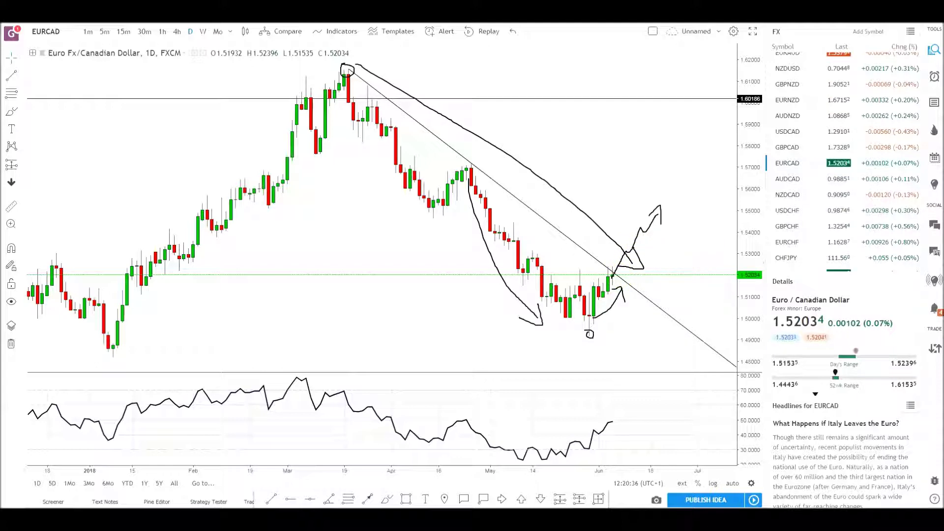
pyautogui.press('e')
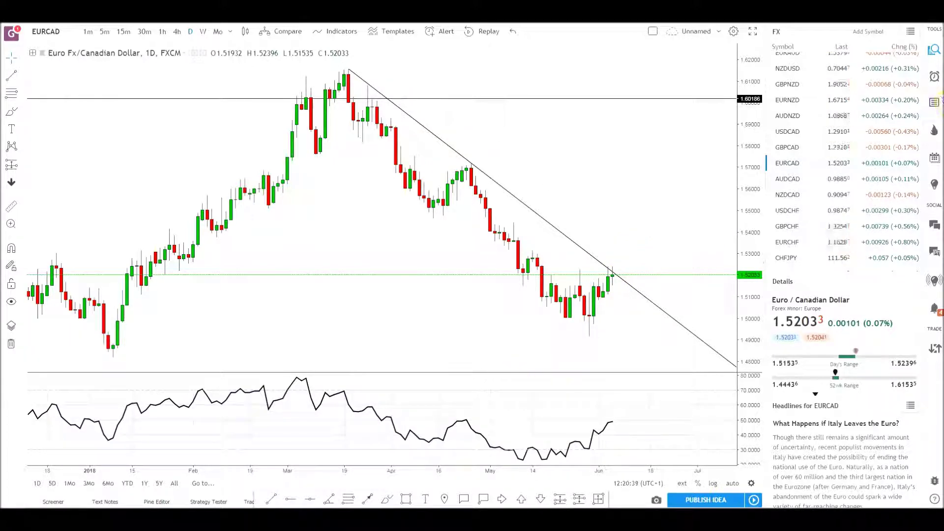
# Draw a Fibonacci retracement from the March high down to the late-May low.
pyautogui.click(350, 499)
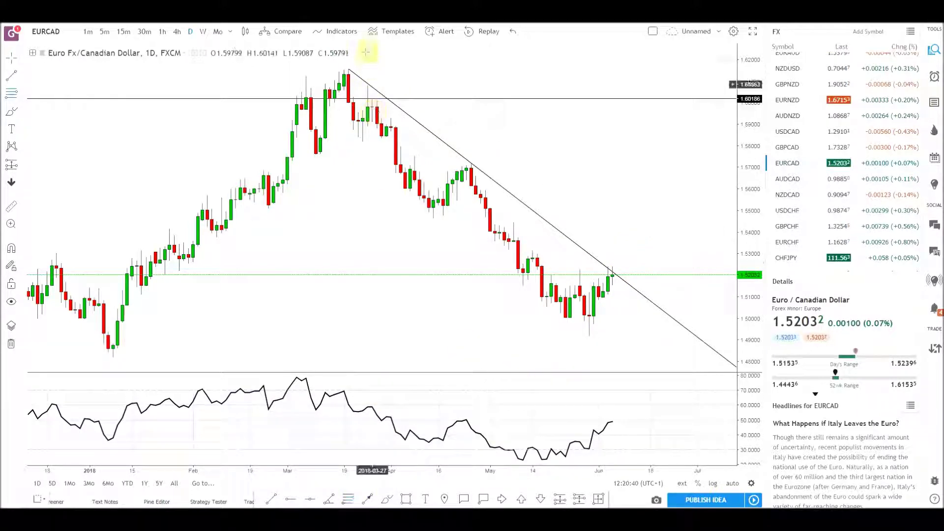
pyautogui.moveTo(331, 69); pyautogui.dragTo(681, 335)
pyautogui.rightClick(670, 255)
pyautogui.click(507, 321)
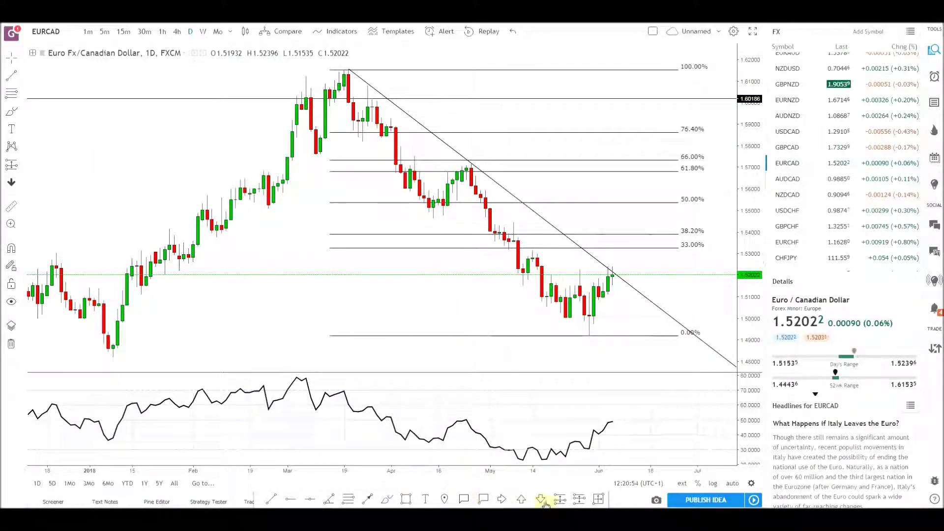
# Shade the zone between the 38.20% and 61.80% retracement levels with a rectangle from mid-March to late June.
pyautogui.click(405, 499)
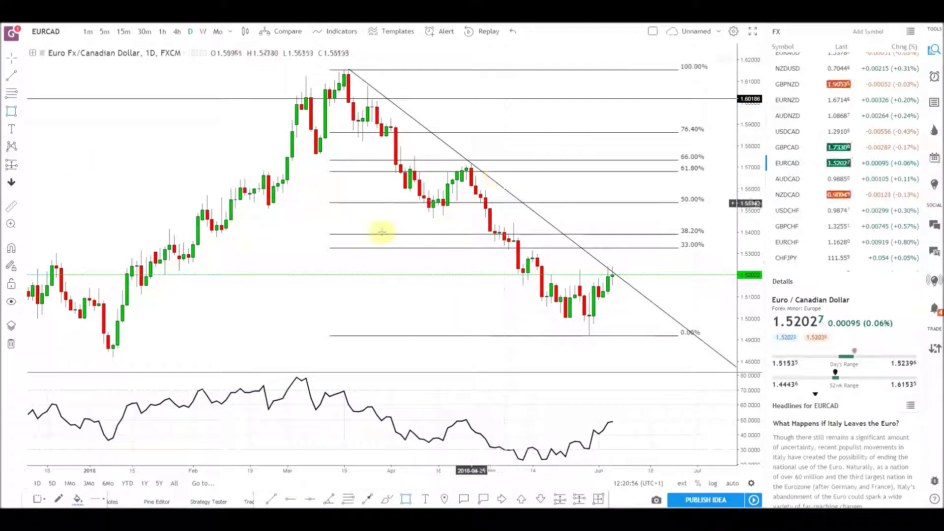
pyautogui.moveTo(344, 233)
pyautogui.mouseDown()
pyautogui.moveTo(543, 165)
pyautogui.moveTo(683, 171)
pyautogui.mouseUp()
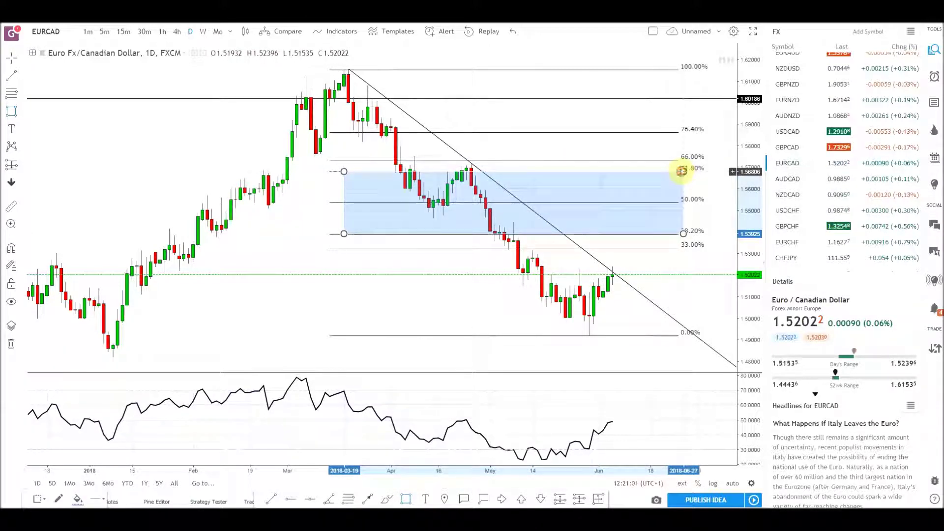
pyautogui.click(618, 150)
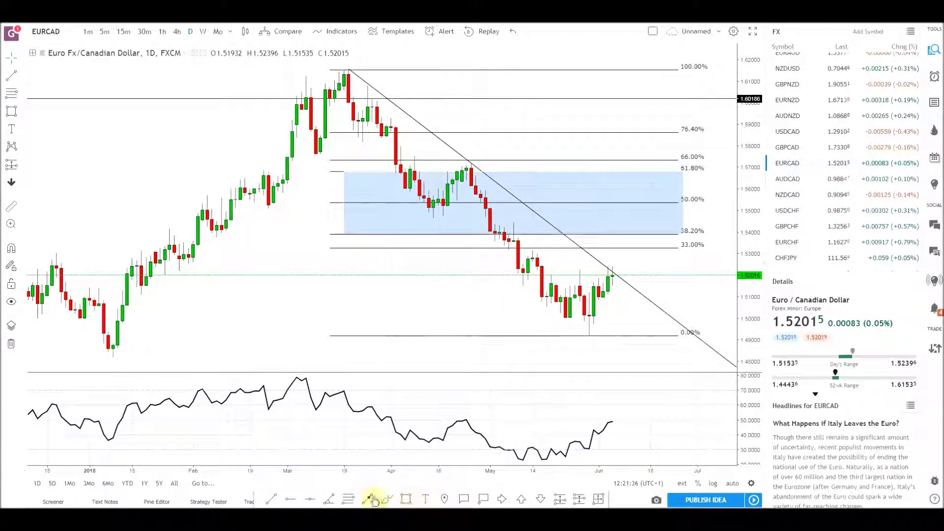
# Draw a second Fibonacci retracement from the late-April high down to the late-May low.
pyautogui.click(350, 499)
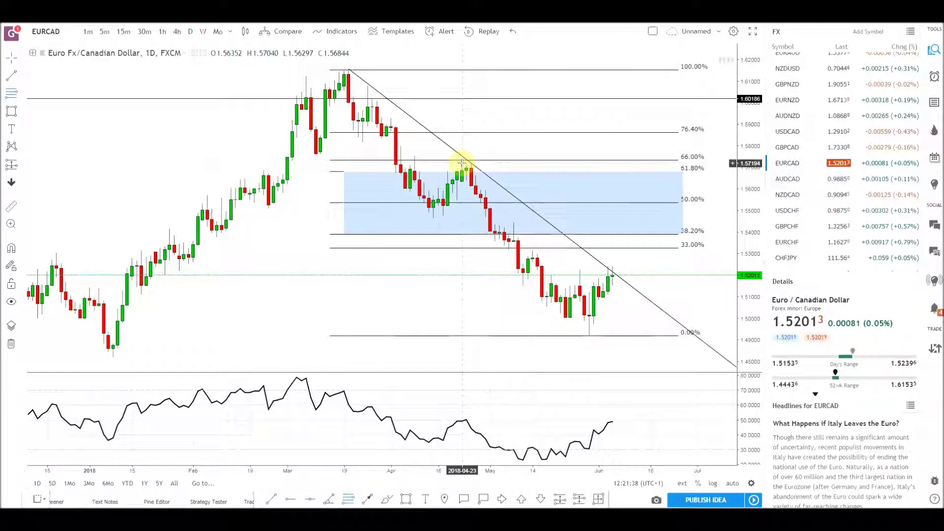
pyautogui.moveTo(462, 162); pyautogui.dragTo(655, 336)
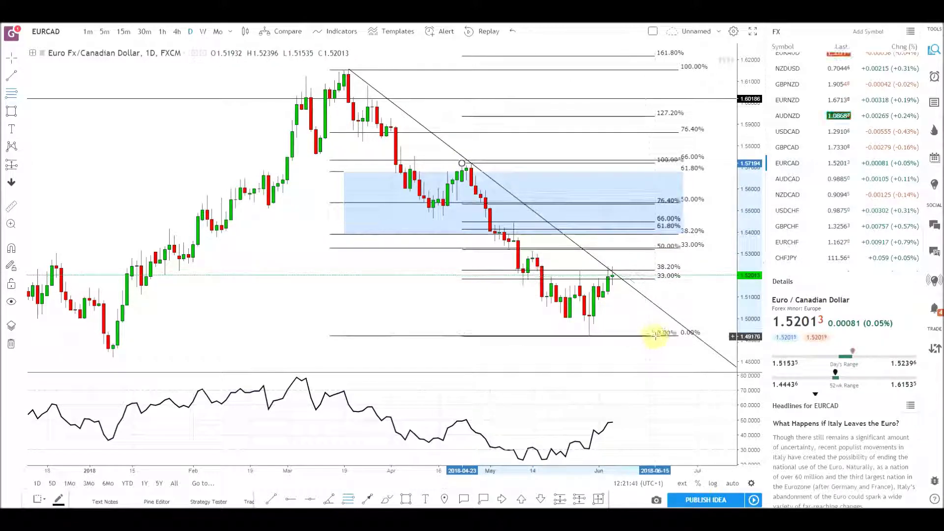
pyautogui.moveTo(678, 294)
pyautogui.mouseDown()
pyautogui.moveTo(656, 295)
pyautogui.moveTo(680, 293)
pyautogui.mouseUp()
pyautogui.click(710, 298)
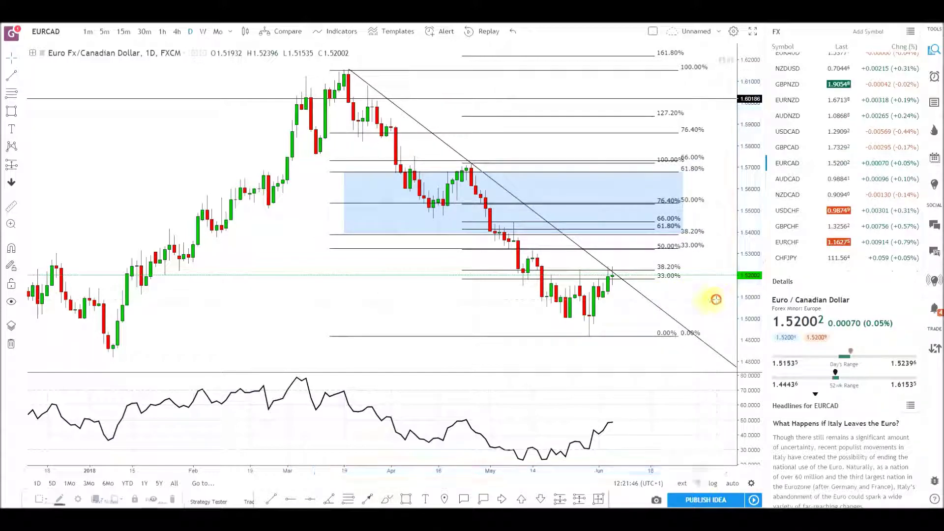
pyautogui.click(608, 275)
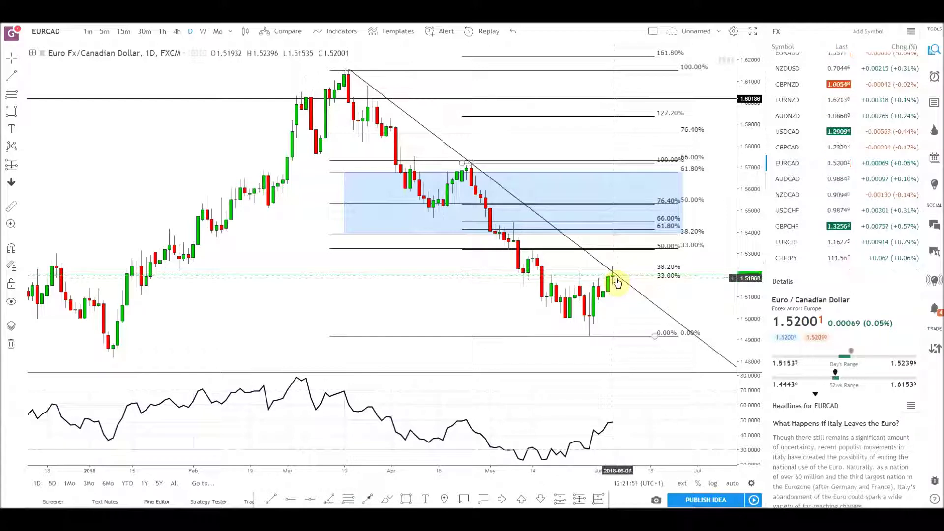
# Sketch a rising path from the latest candle to the 61.80% level, mark the late-April high's resistance, and circle the 1.57000 label.
pyautogui.click(443, 185)
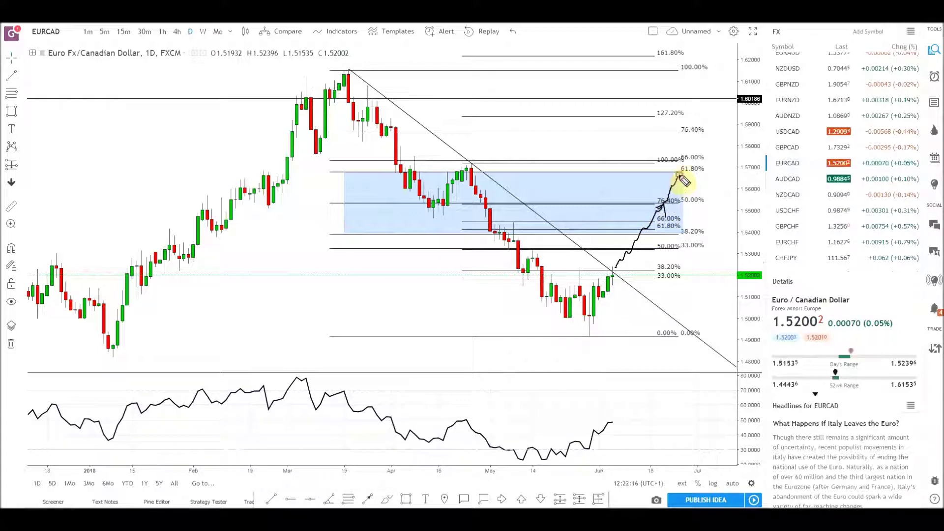
pyautogui.moveTo(683, 175); pyautogui.dragTo(685, 179)
pyautogui.moveTo(468, 164); pyautogui.dragTo(465, 161)
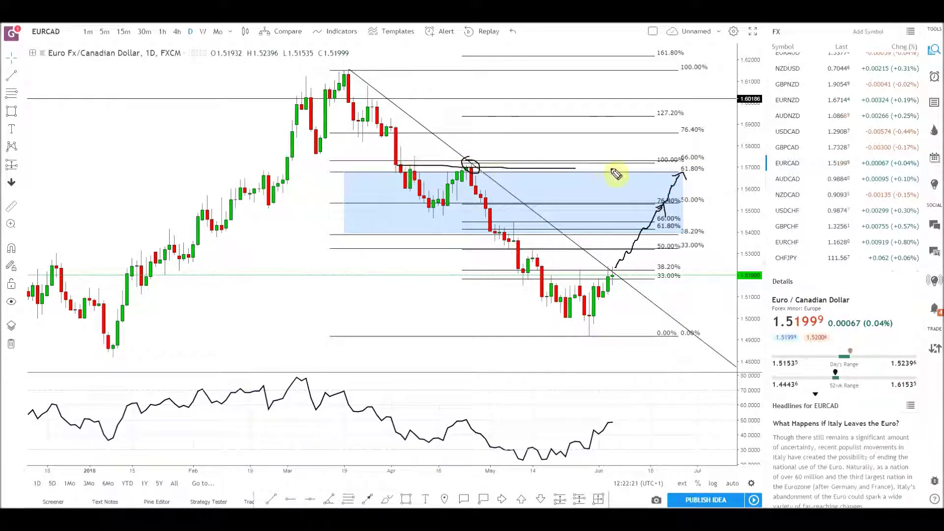
pyautogui.moveTo(758, 164); pyautogui.dragTo(764, 181)
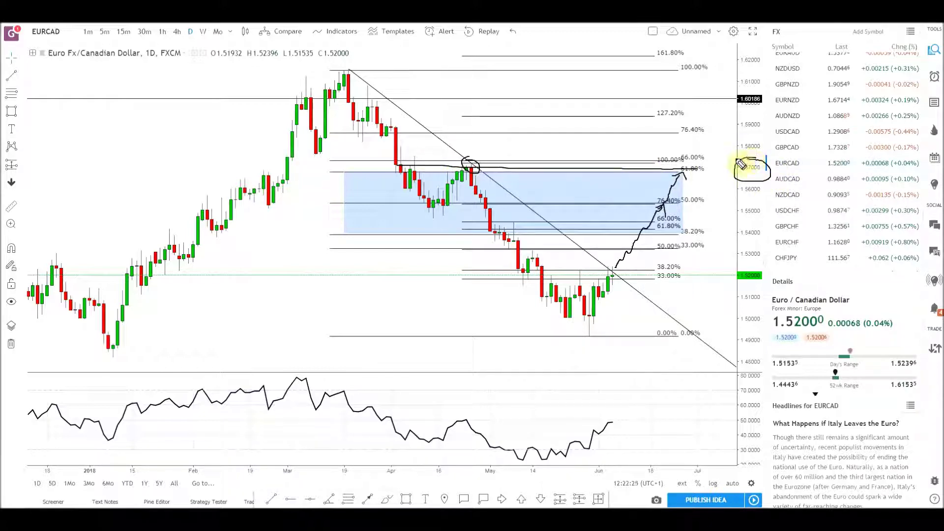